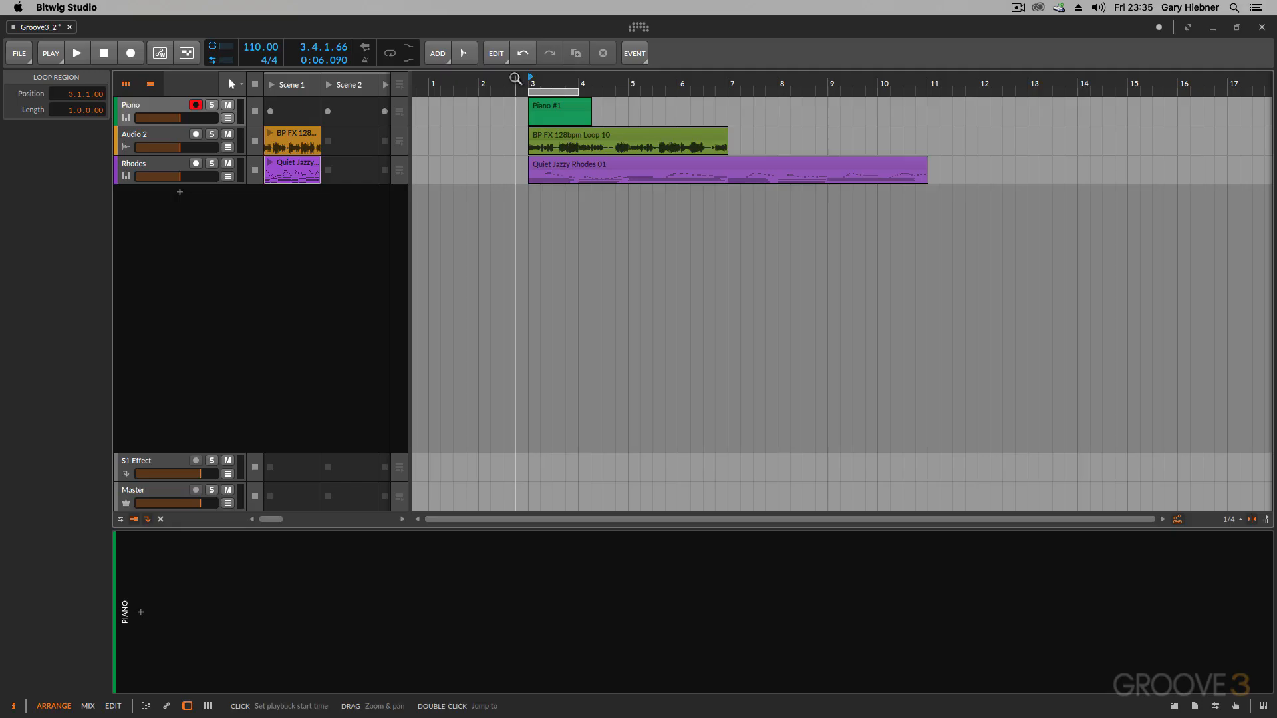
- Zoom and pan the arranger timeline in and out along bars 1 to 10 from the beat ruler
mouse_move(516, 79)
mouse_down()
mouse_move(502, 116)
mouse_move(493, 67)
mouse_move(507, 78)
mouse_up()
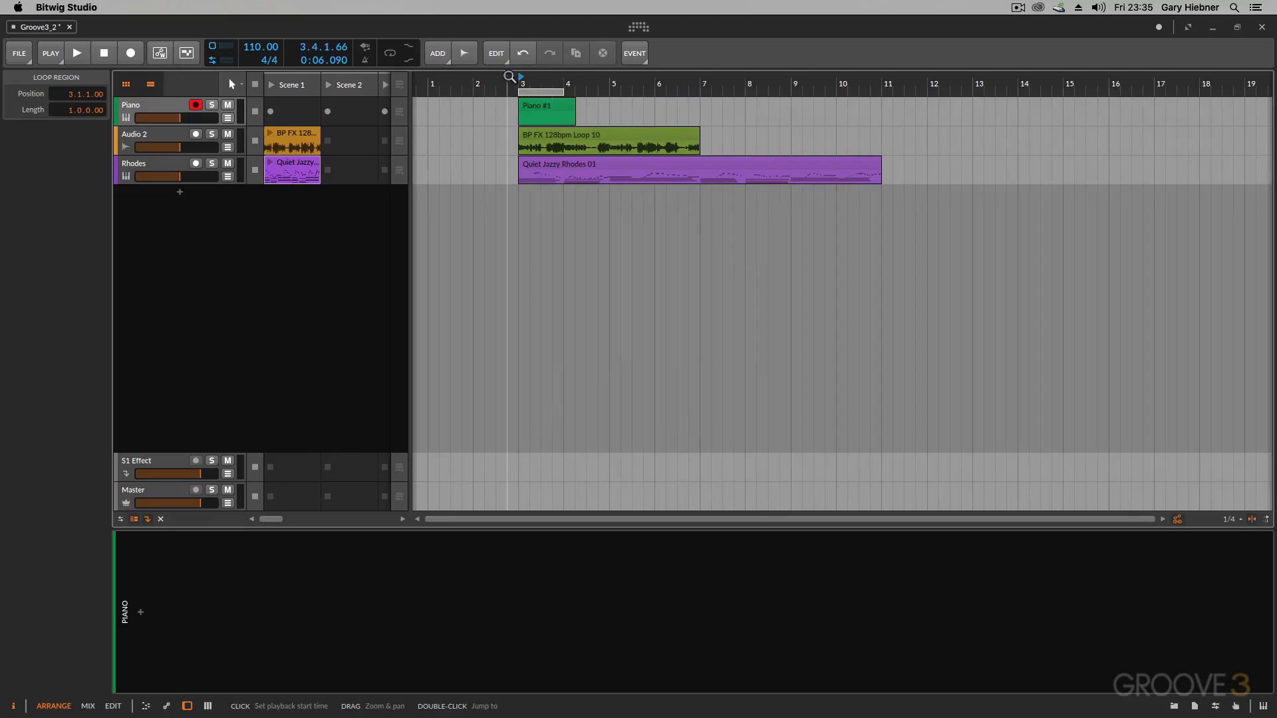
drag(596, 85, 585, 140)
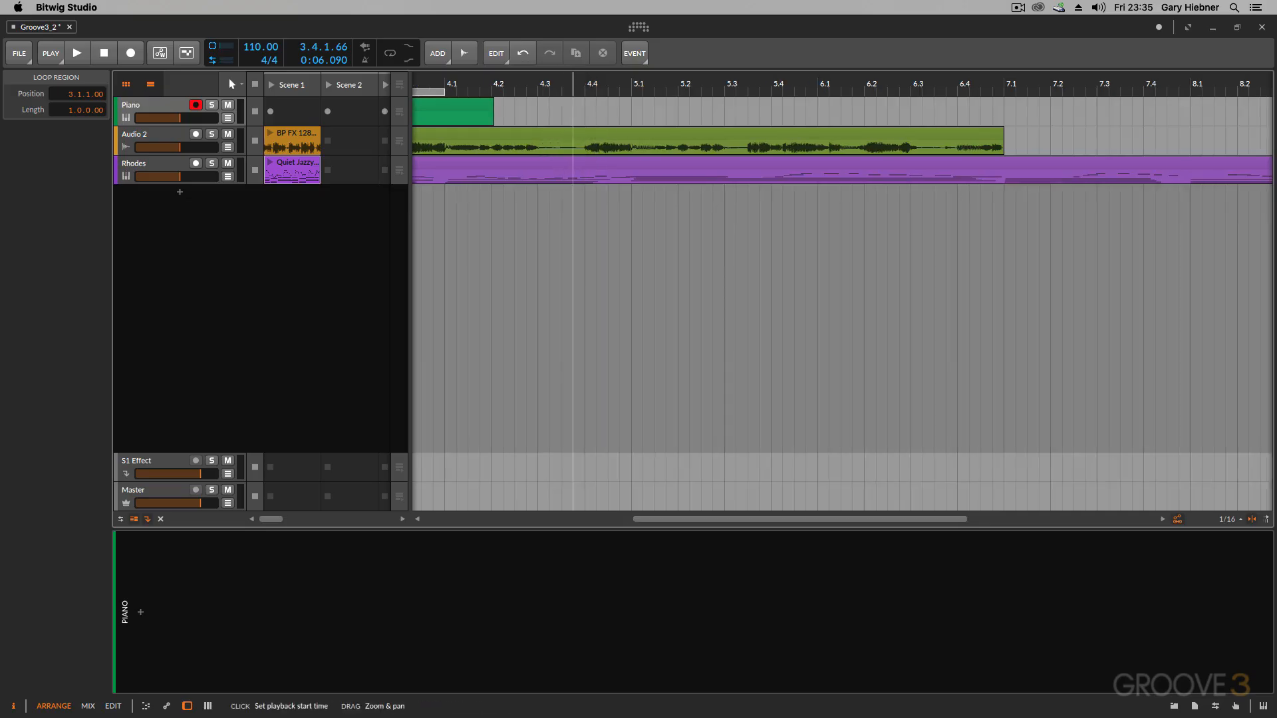
drag(572, 84, 577, 42)
drag(860, 81, 848, 127)
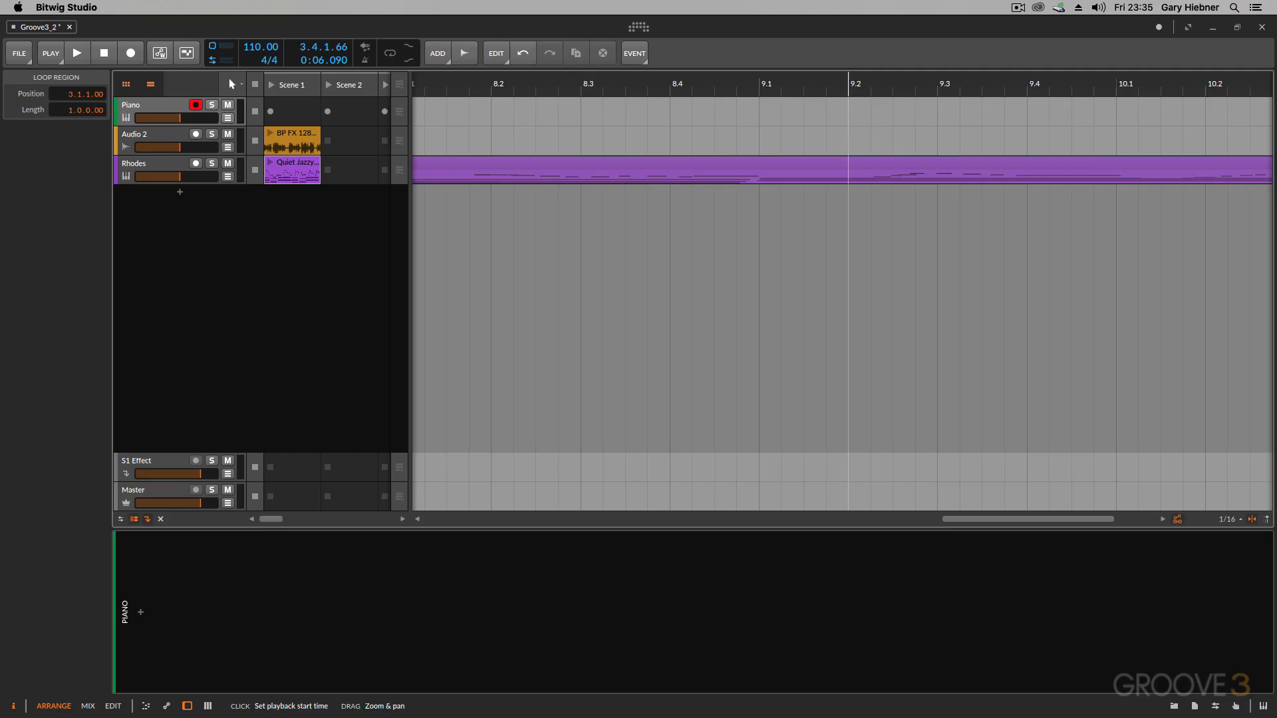
drag(849, 126, 848, 66)
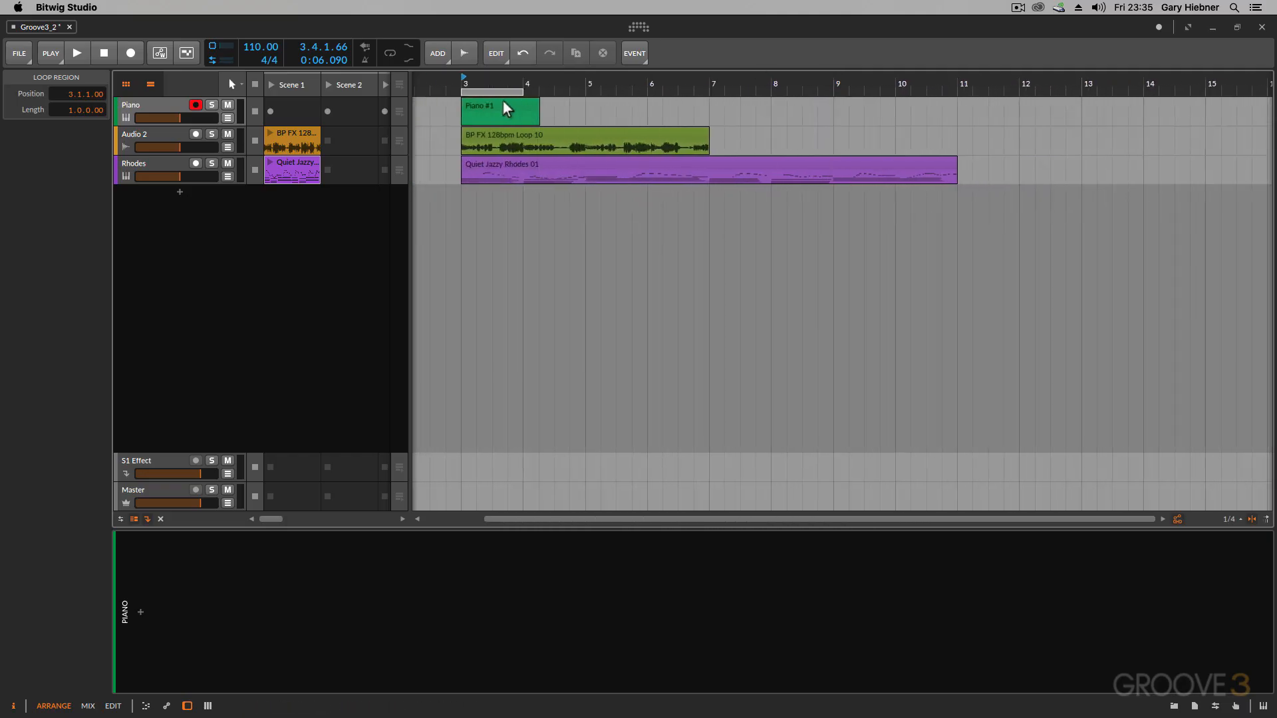
- Set the playback start to bar 3 and zoom the arranger timeline in and out in steps
click(462, 85)
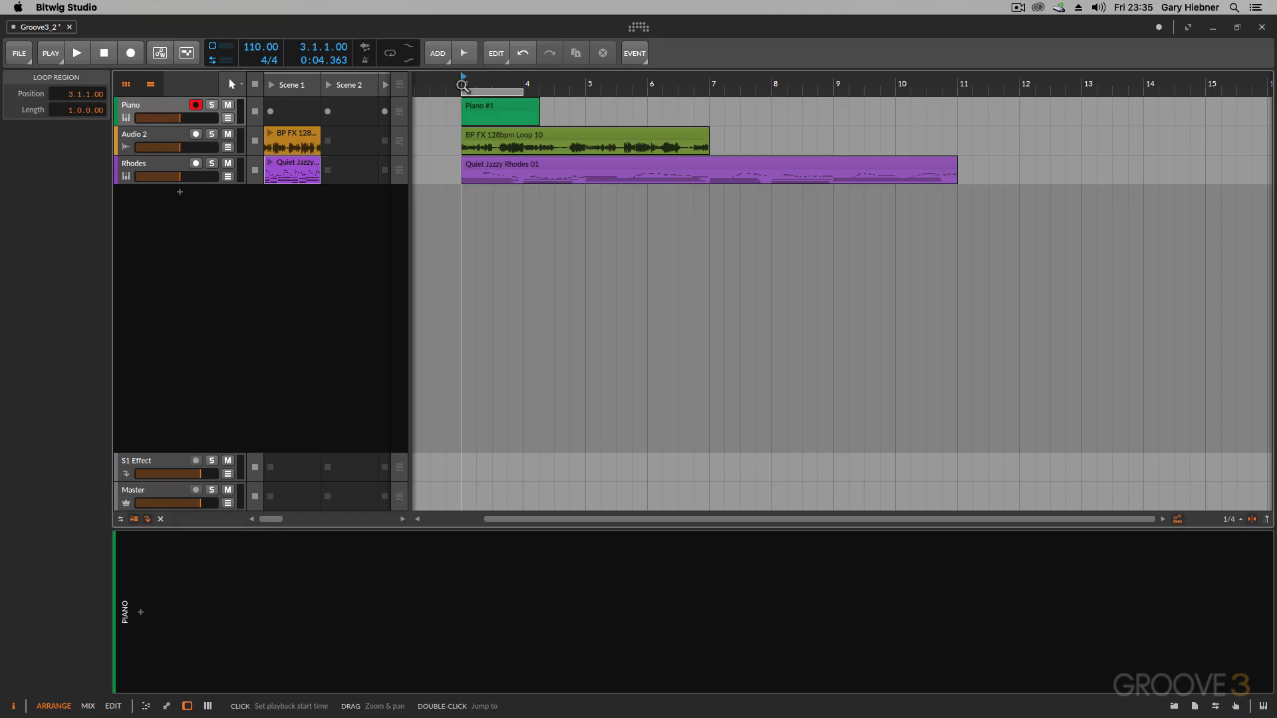
key(plus)
key(plus)
key(plus)
key(plus)
key(plus)
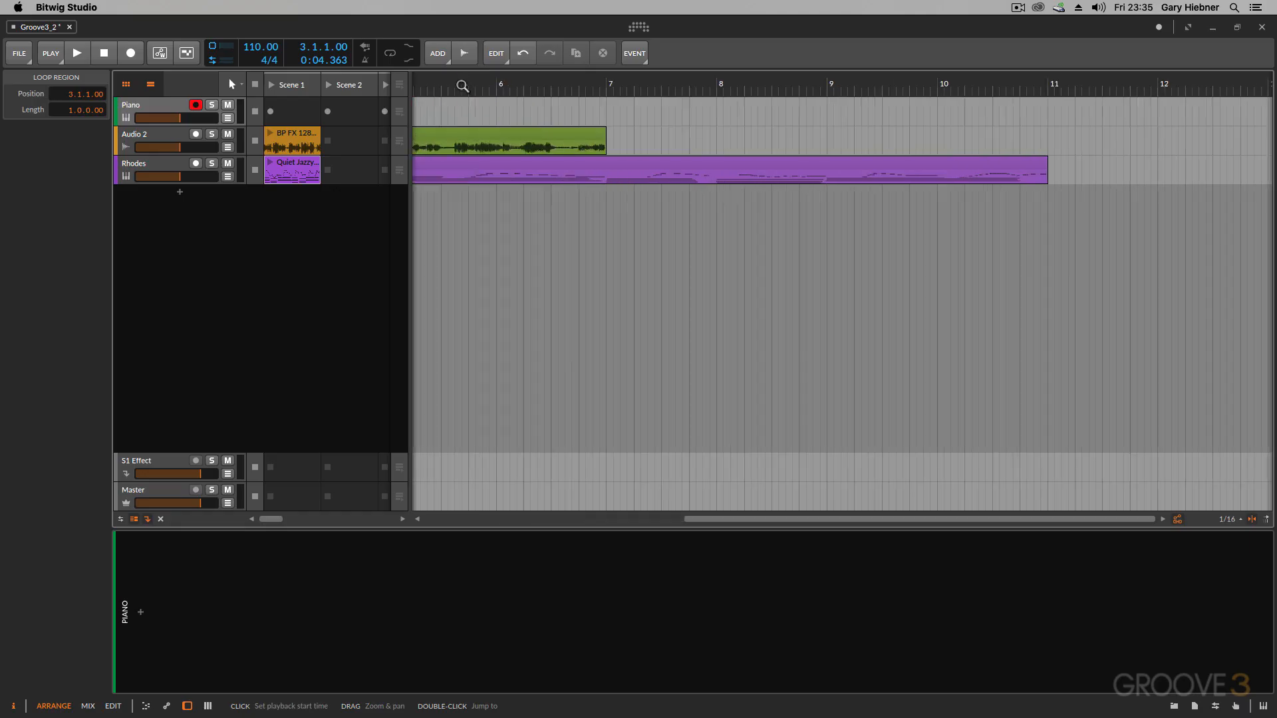
key(minus)
key(minus)
key(minus)
key(minus)
key(minus)
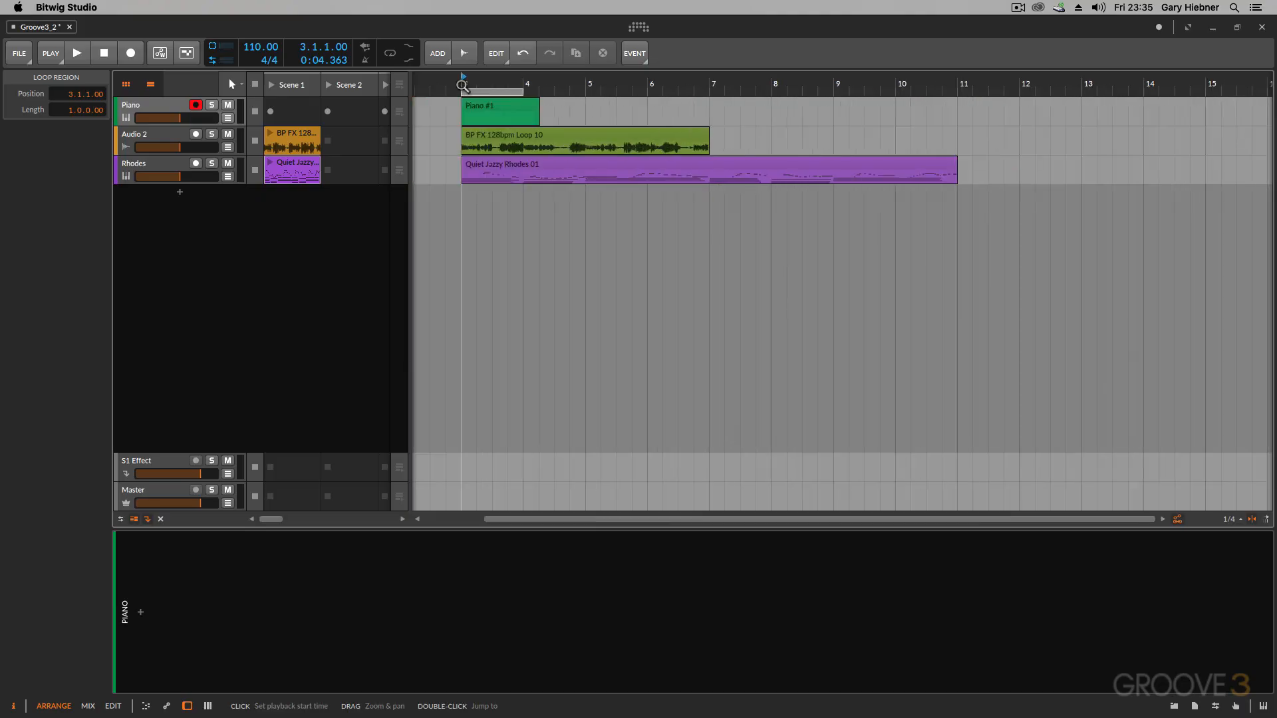
key(plus)
key(plus)
key(plus)
key(plus)
key(minus)
key(minus)
key(minus)
key(minus)
key(minus)
key(minus)
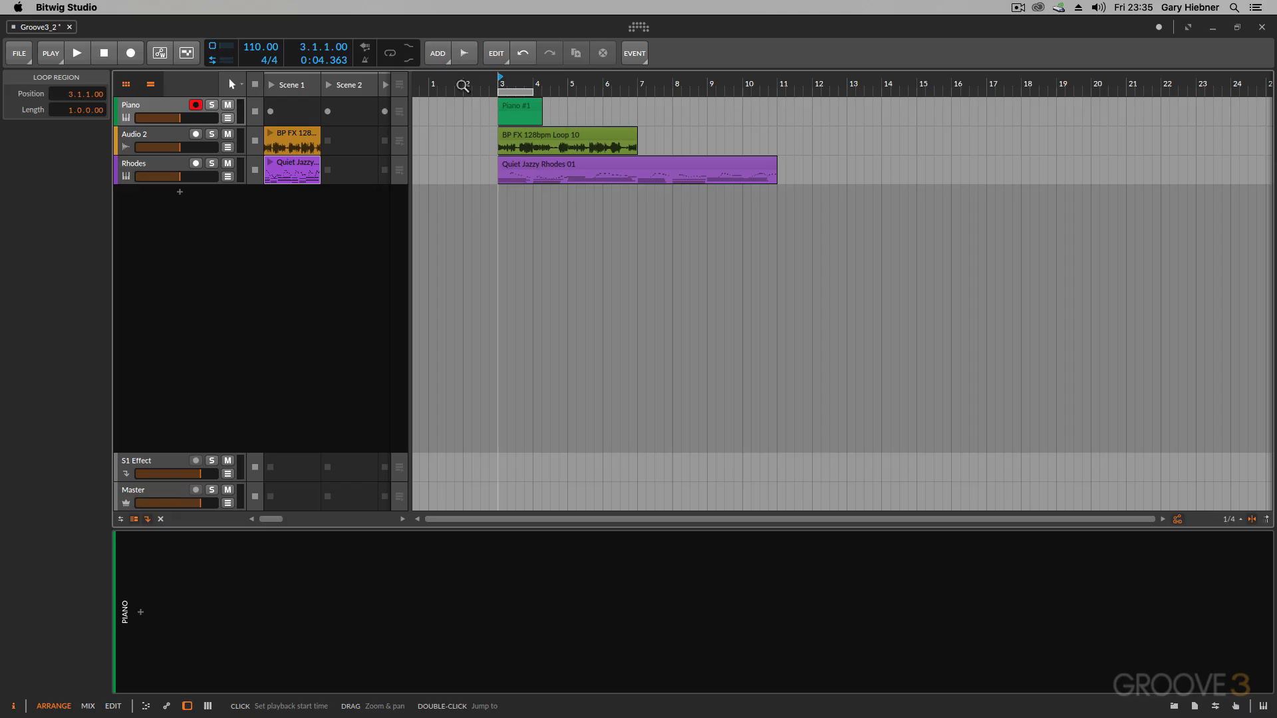
- Pan the arranger timeline horizontally between the empty bars past 30 and the clips at bar 3
drag(462, 86, 462, 86)
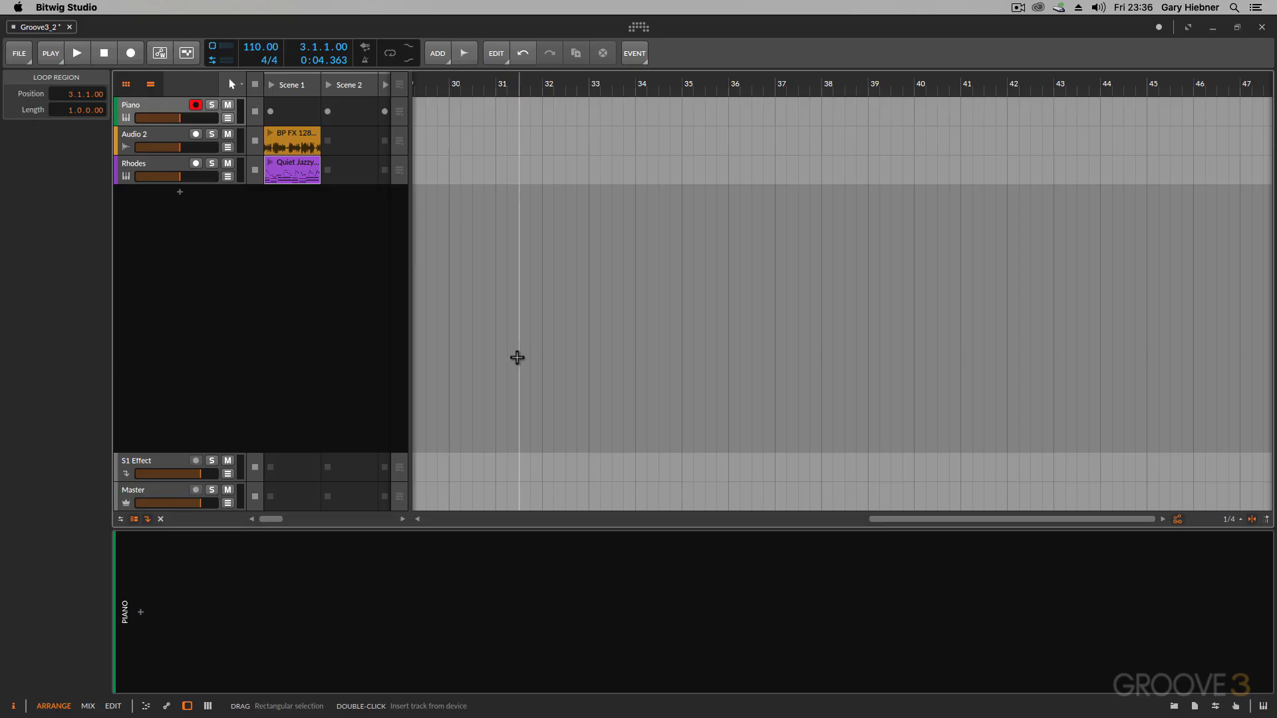
scroll(516, 356, left, 10)
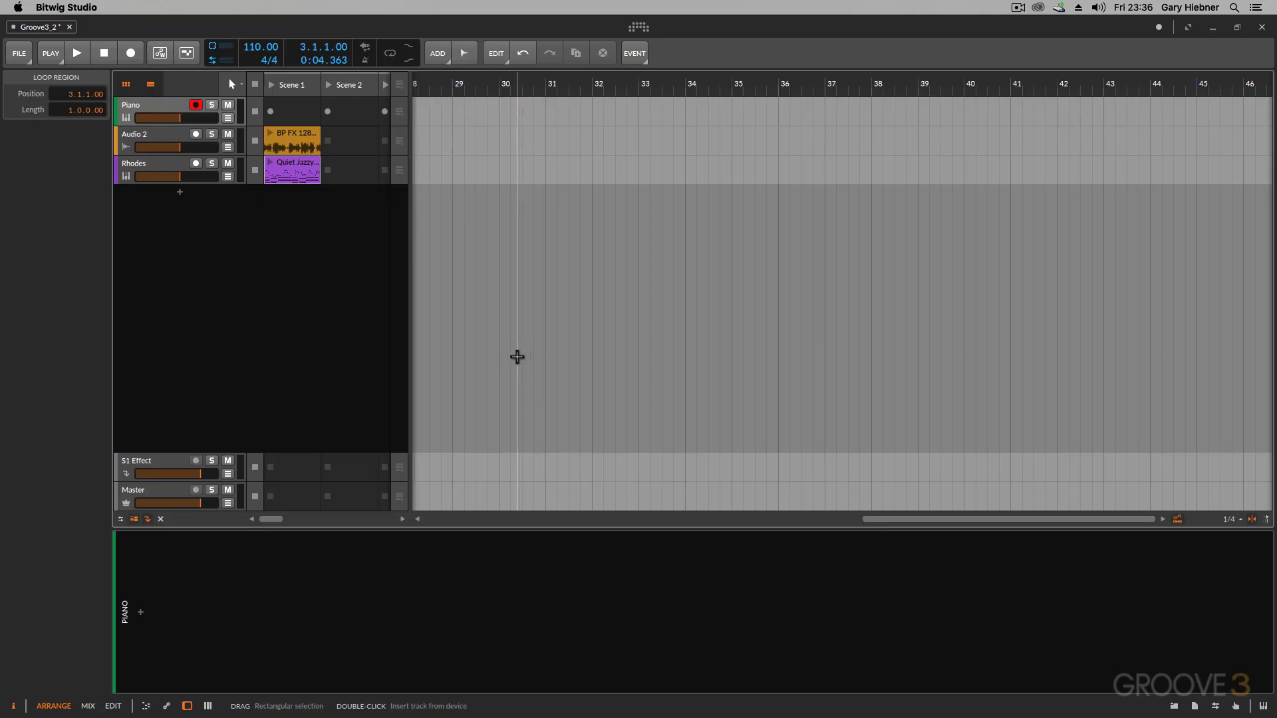
scroll(516, 355, left, 15)
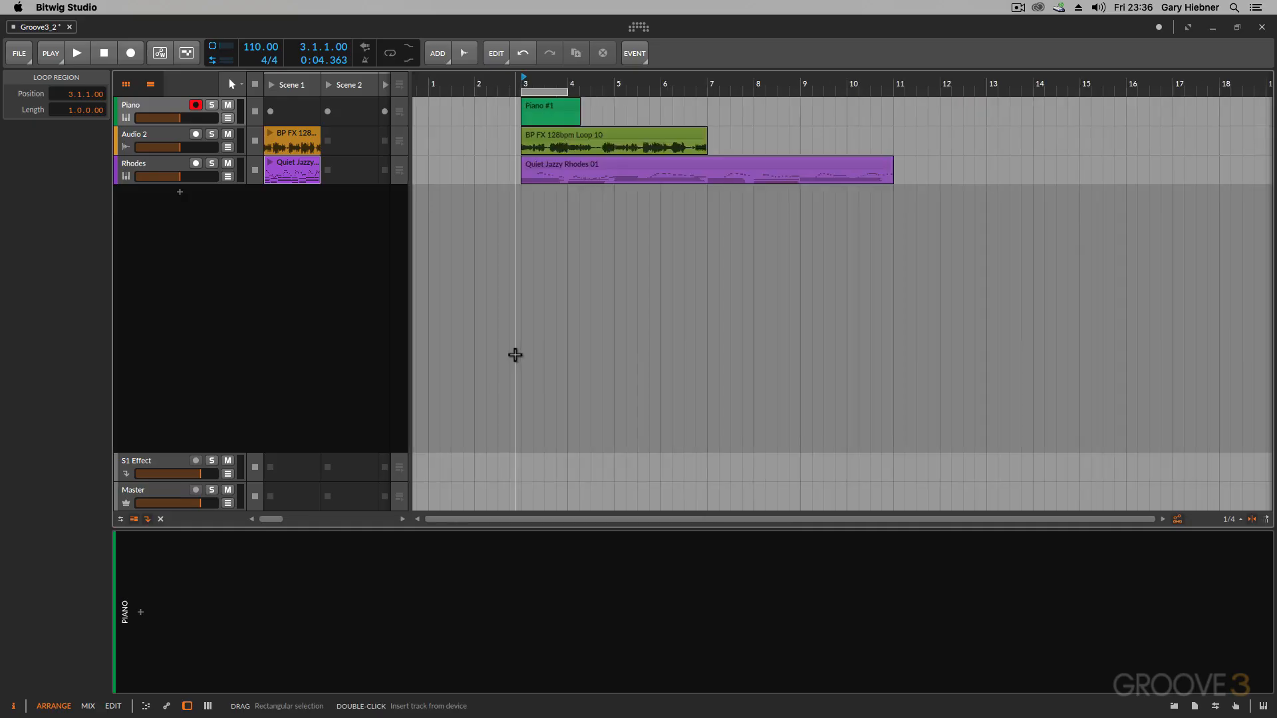
scroll(516, 355, right, 20)
scroll(516, 355, left, 20)
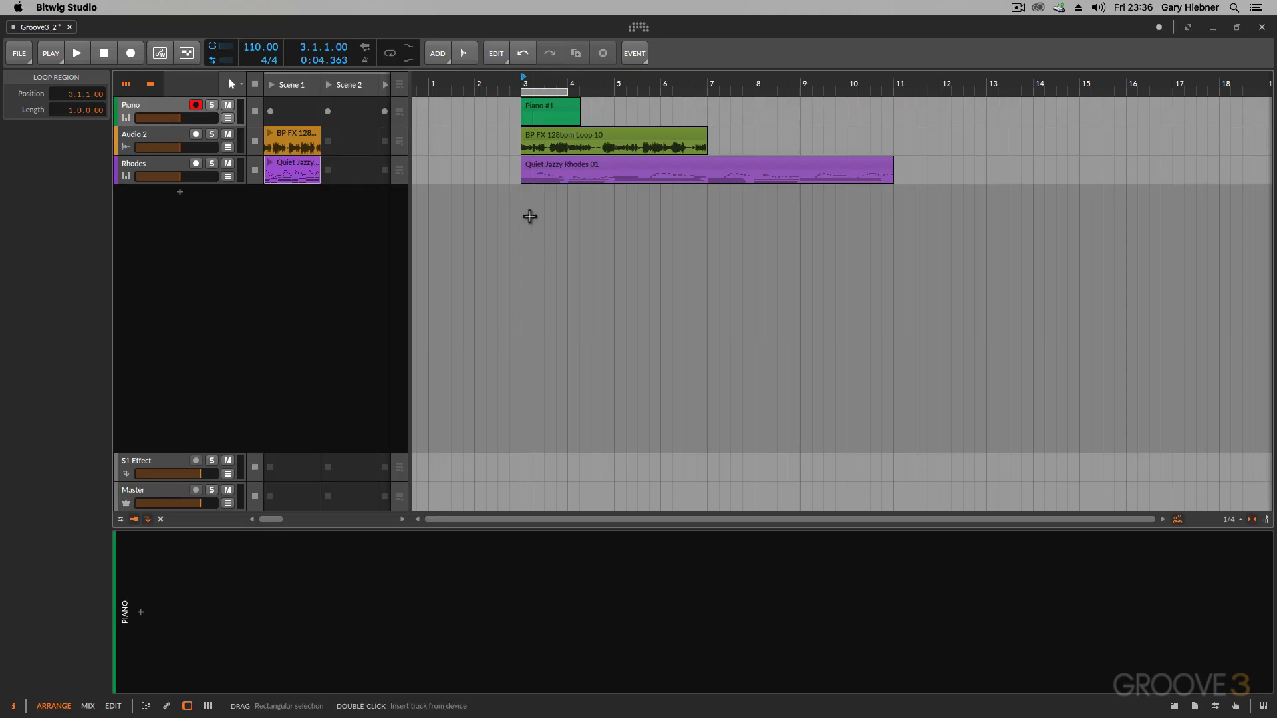
- Zoom the arranger in and out around the clips, ending with a view of about 42 bars
scroll(530, 215, up, 3)
scroll(531, 215, down, 3)
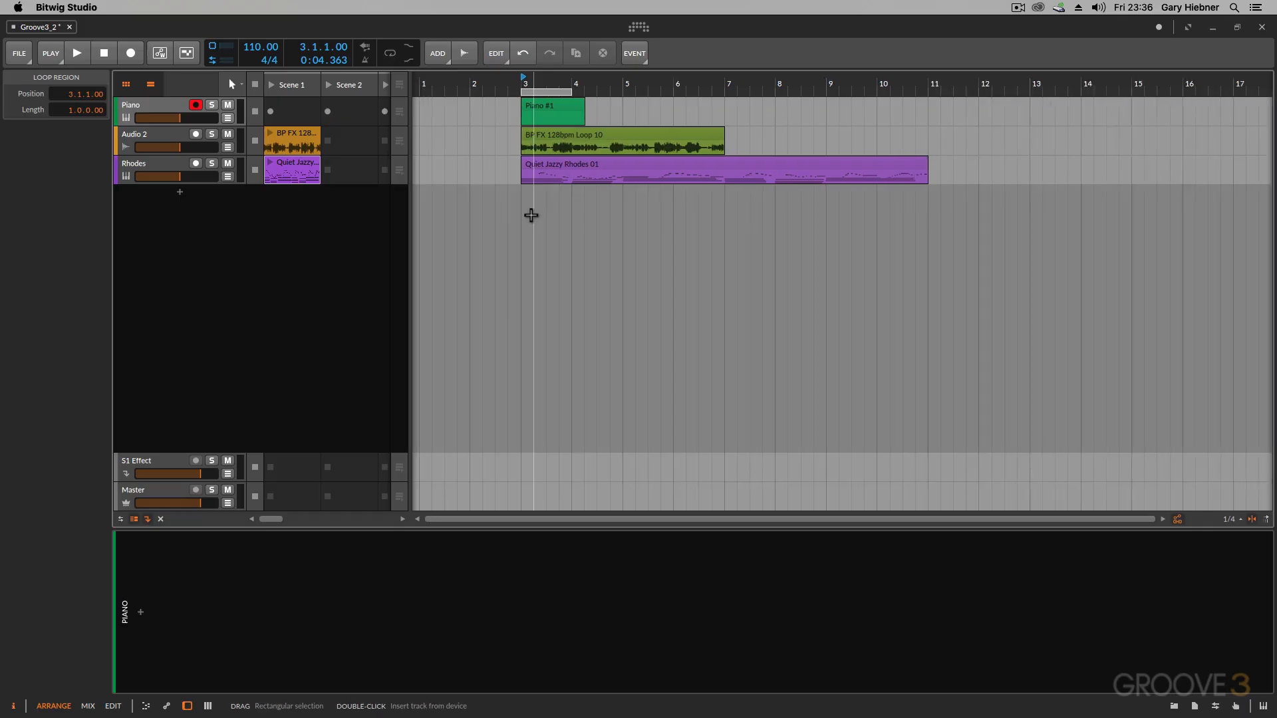
scroll(531, 215, up, 4)
scroll(531, 215, down, 2)
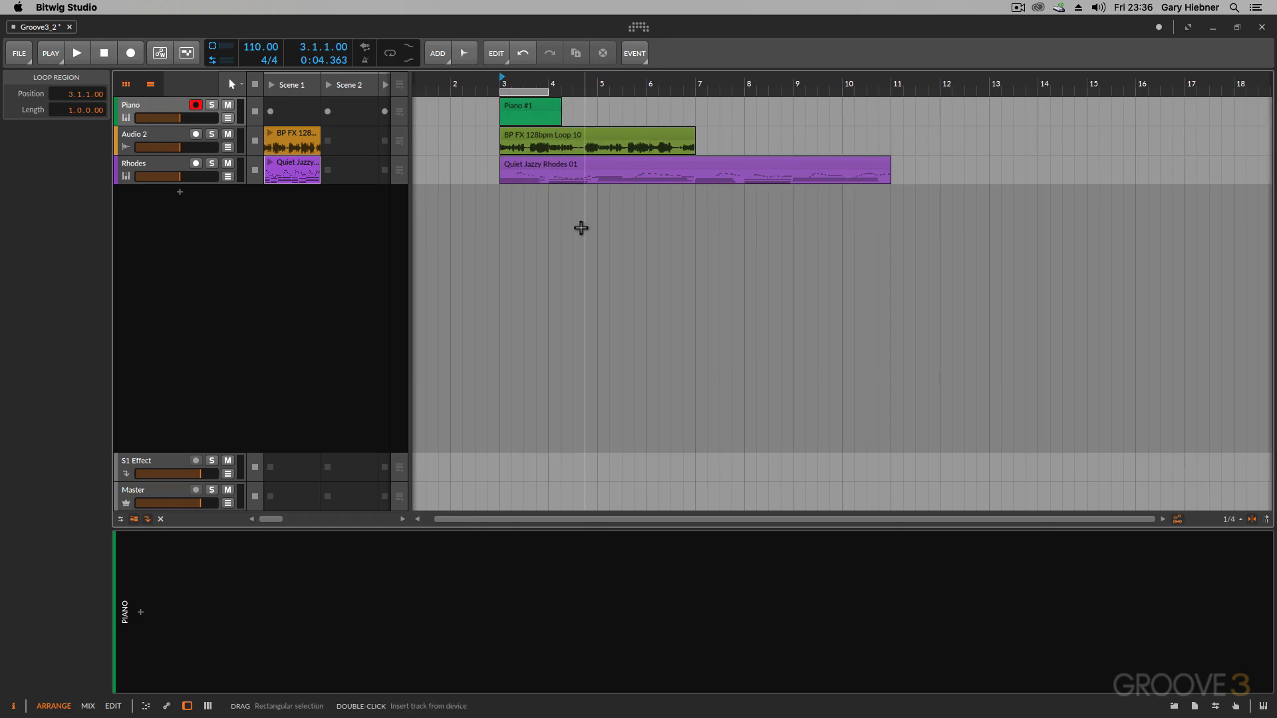
scroll(582, 228, up, 2)
scroll(577, 238, down, 2)
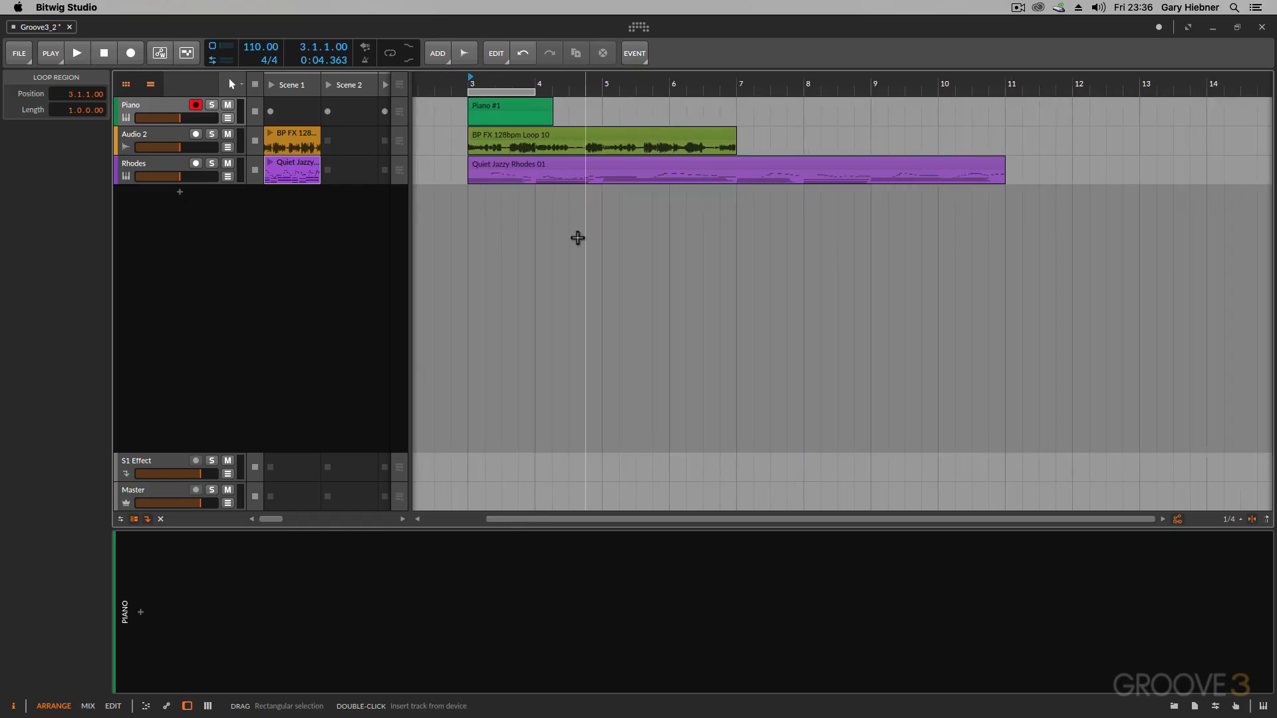
scroll(577, 237, up, 1)
scroll(577, 237, down, 2)
scroll(577, 237, down, 3)
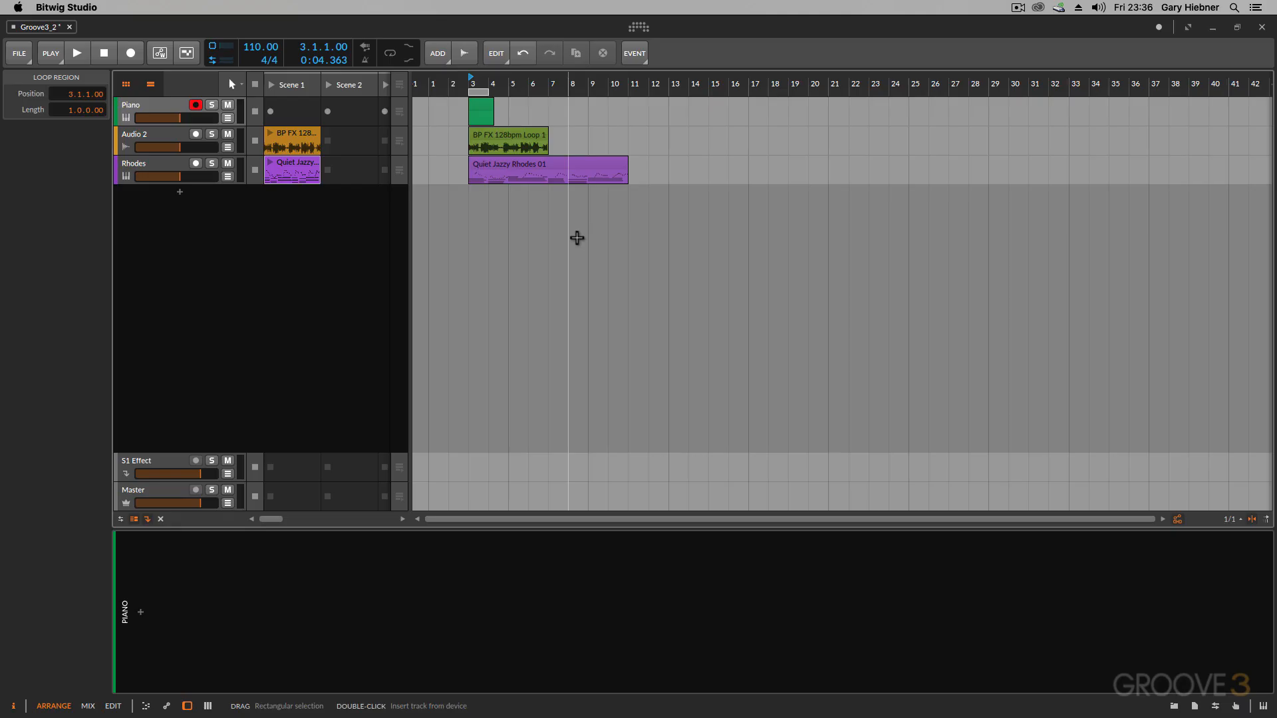
- Fit the arranger view to the loop region and to the selected BP FX 128bpm Loop 10 clip
key(z)
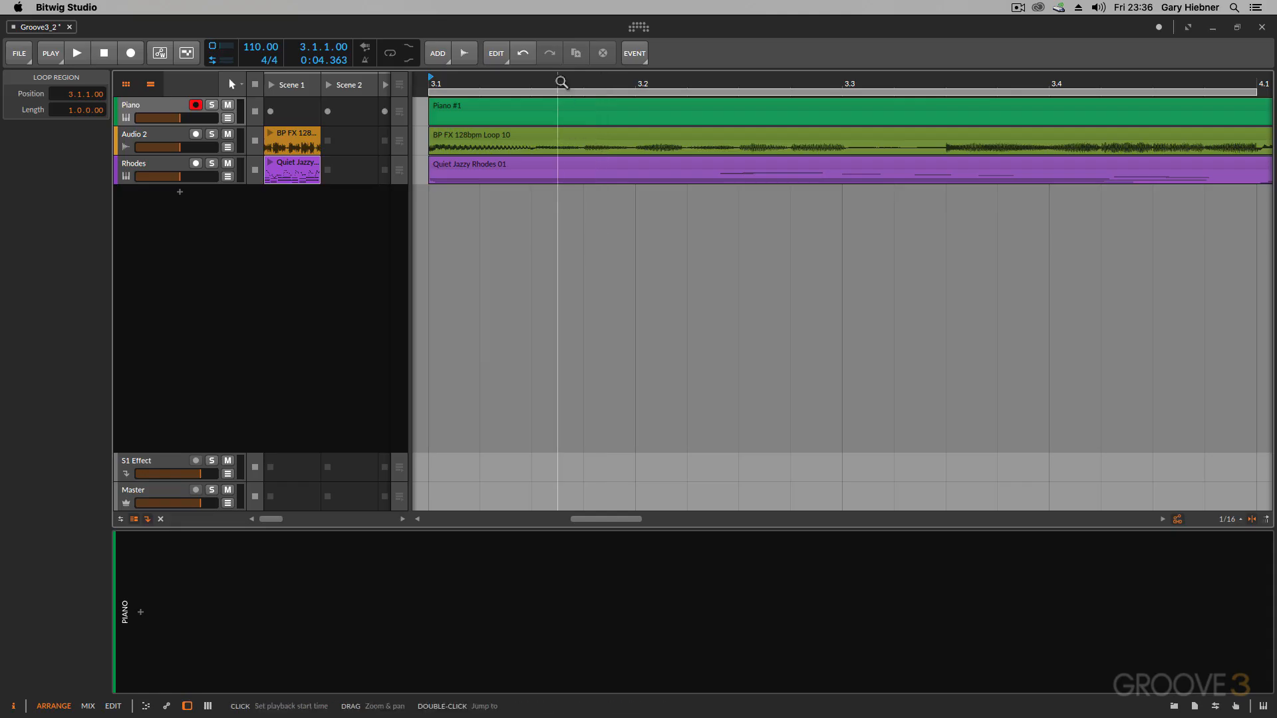
drag(561, 82, 580, 10)
click(663, 136)
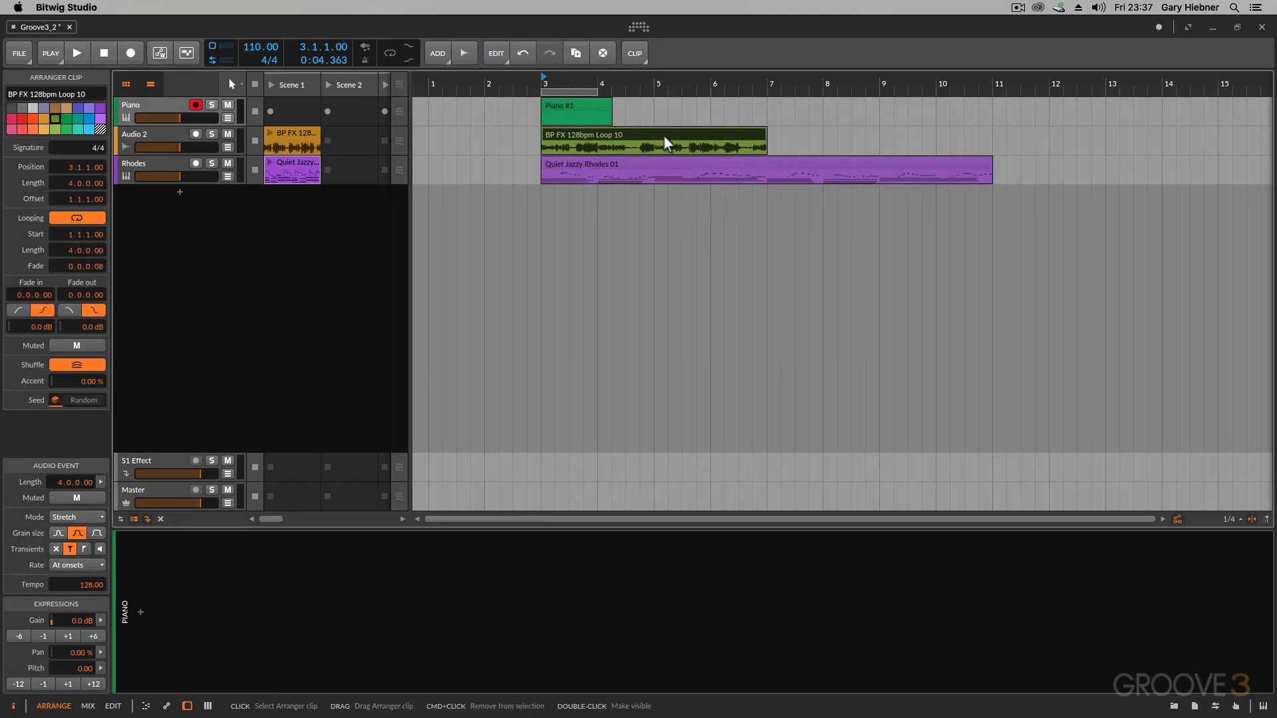
key(z)
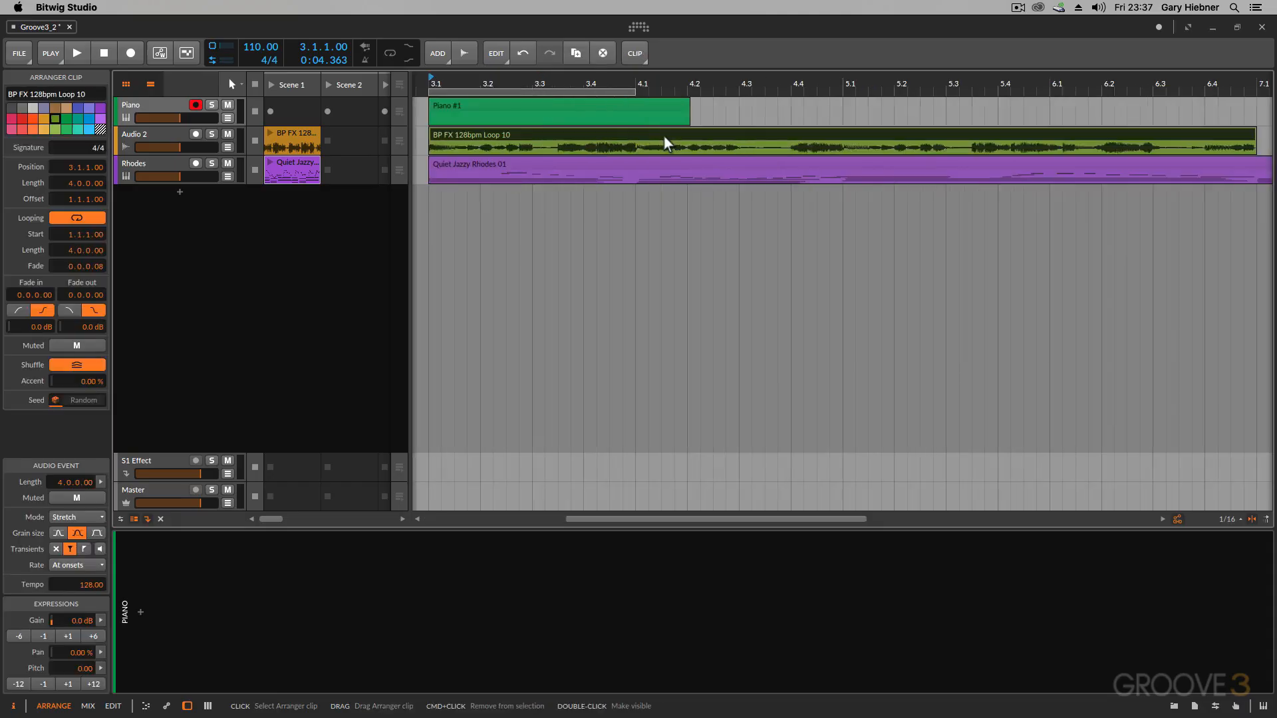
- Fit the arranger view to the Quiet Jazzy Rhodes 01 and Piano #1 clips, and to the whole arrangement with nothing selected
click(657, 160)
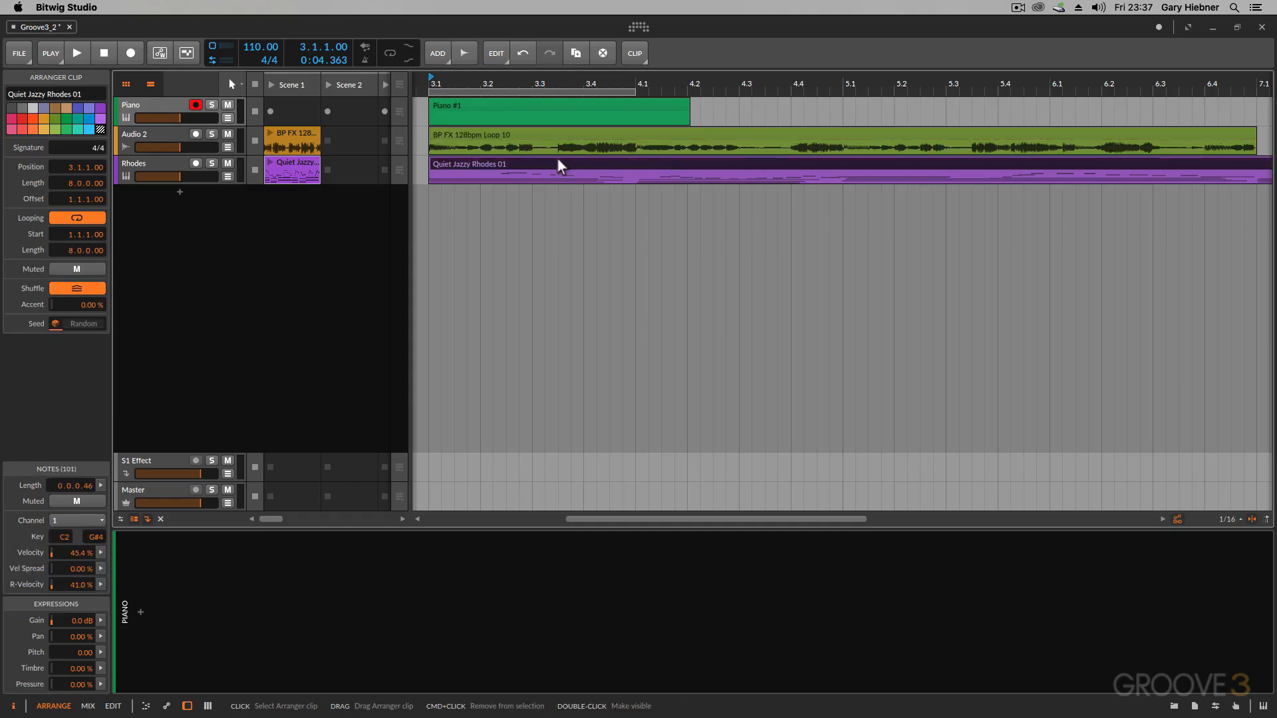
key(z)
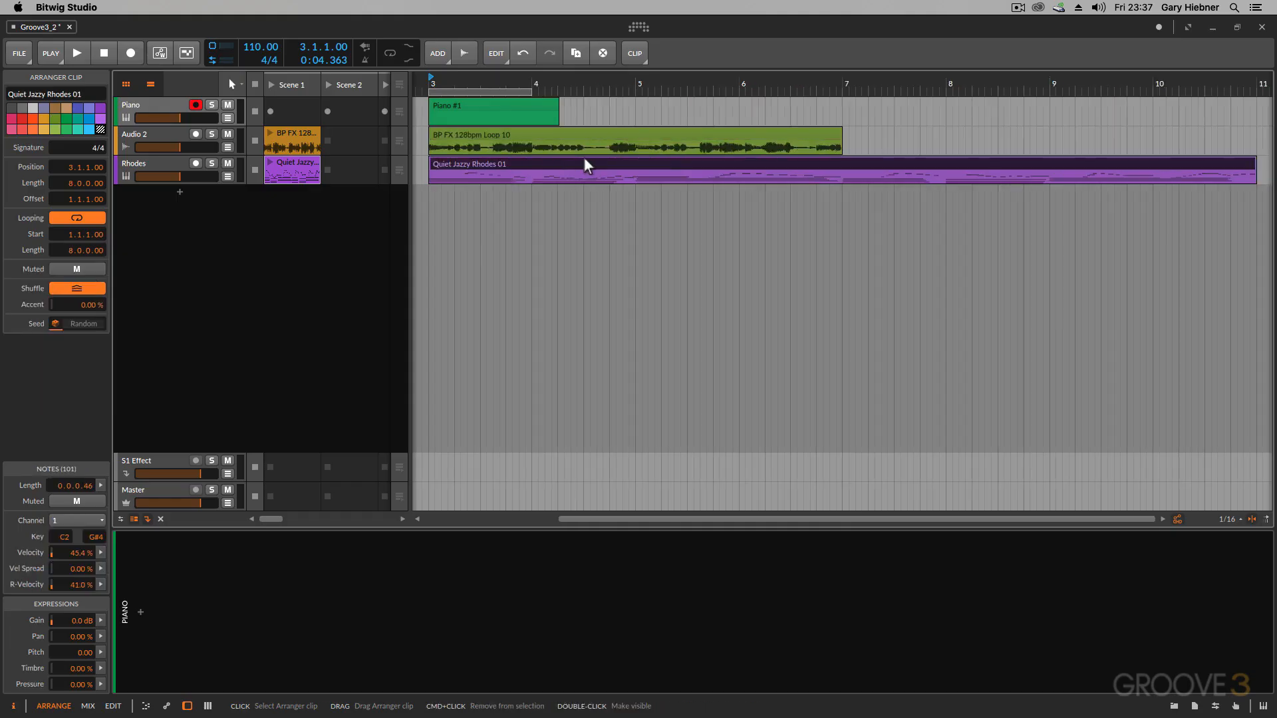
click(491, 105)
key(z)
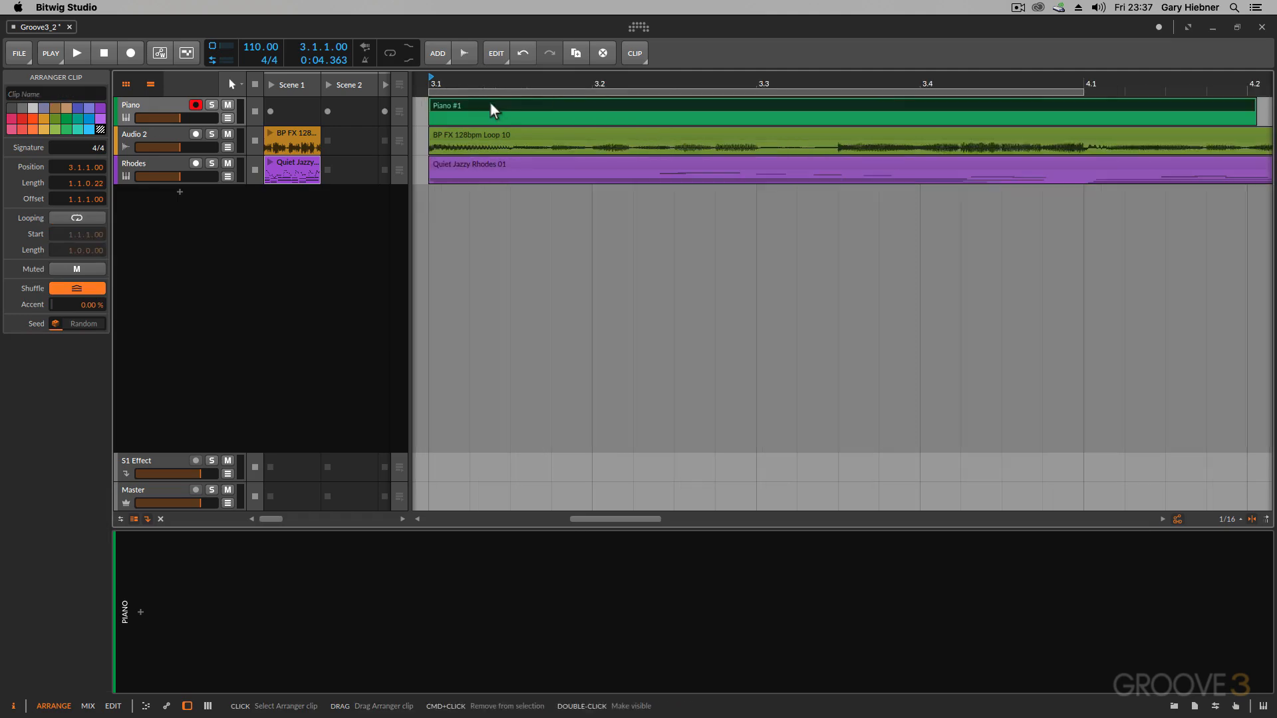
click(504, 295)
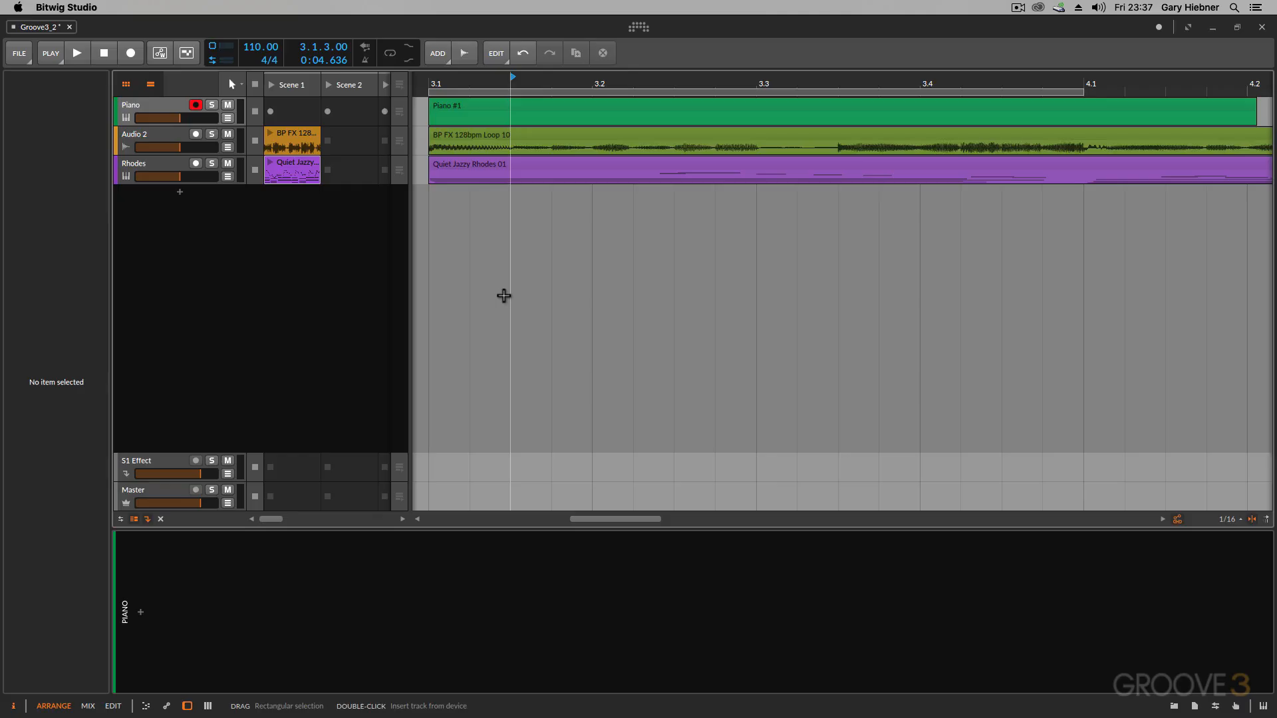
key(z)
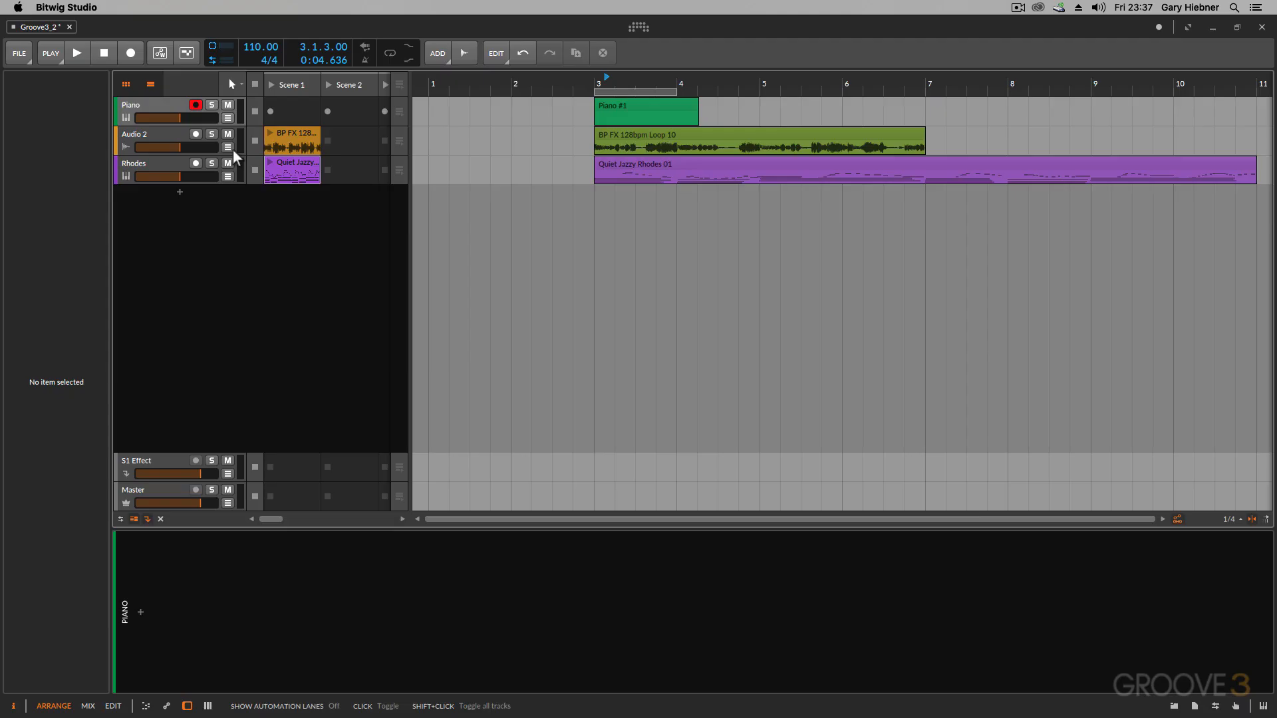
- Set the playback start to bar 3 and play the arrangement from there, stopping after about two bars
click(597, 81)
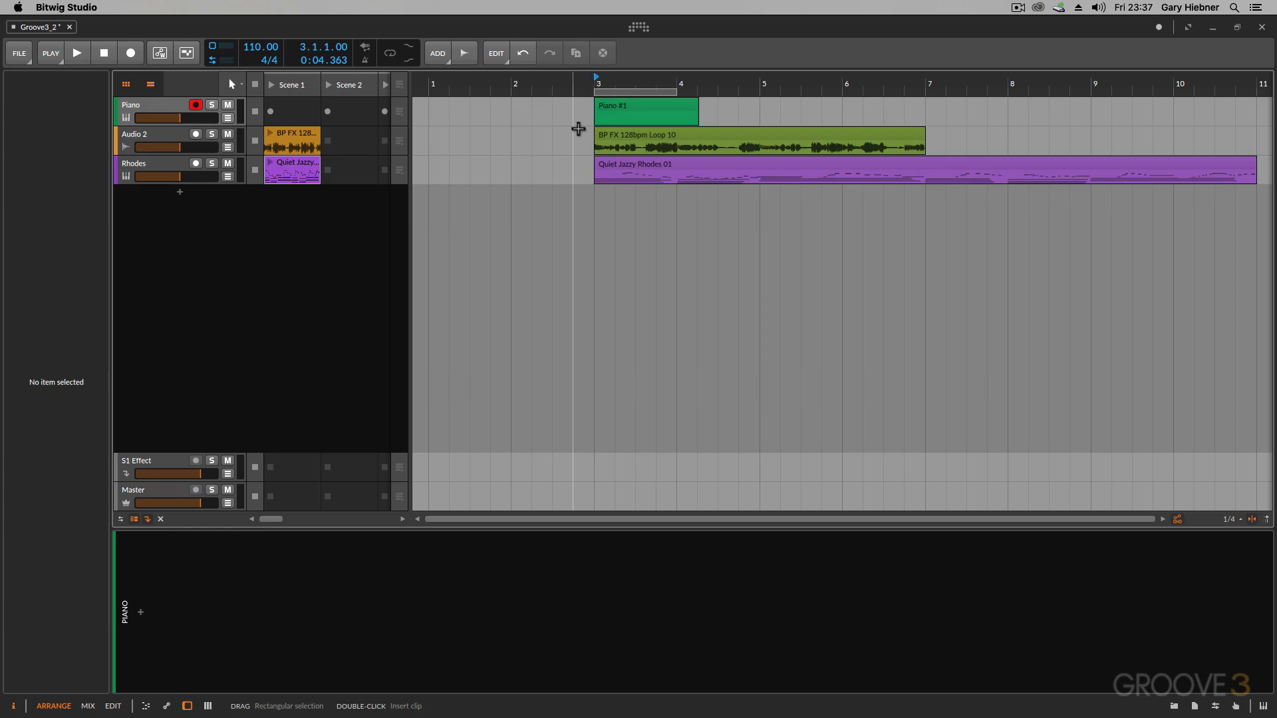
key(space)
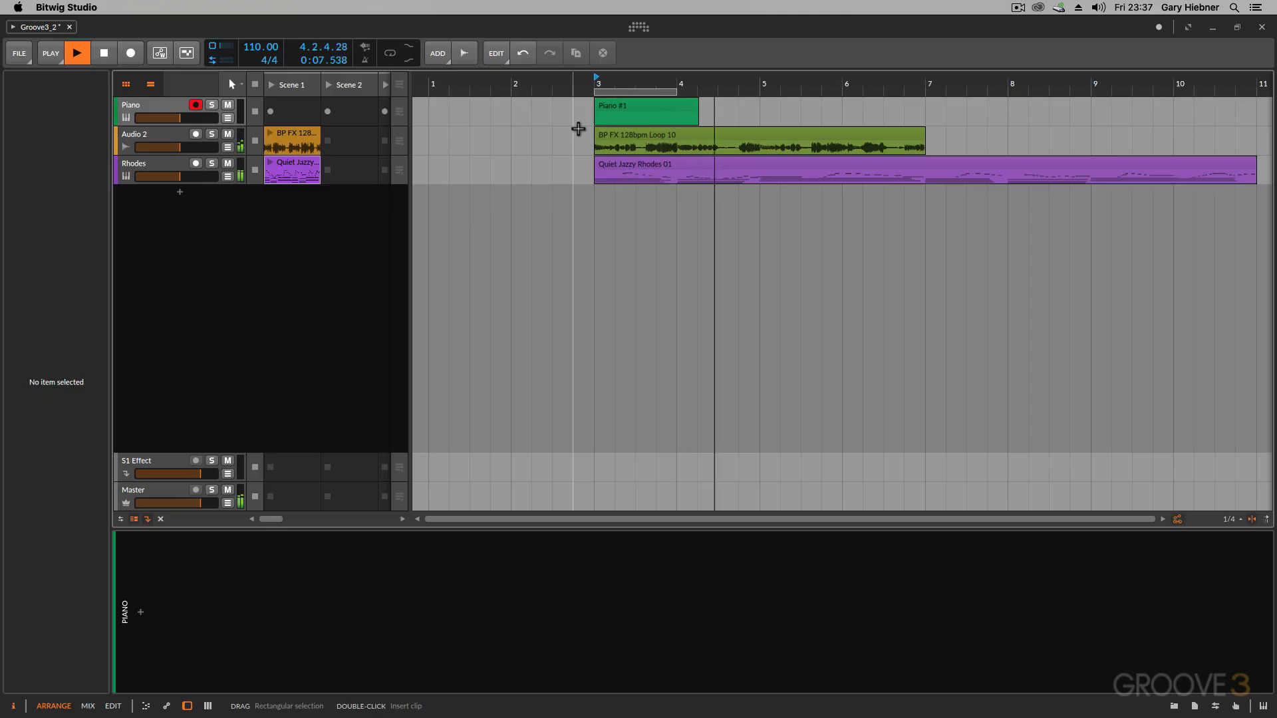
key(space)
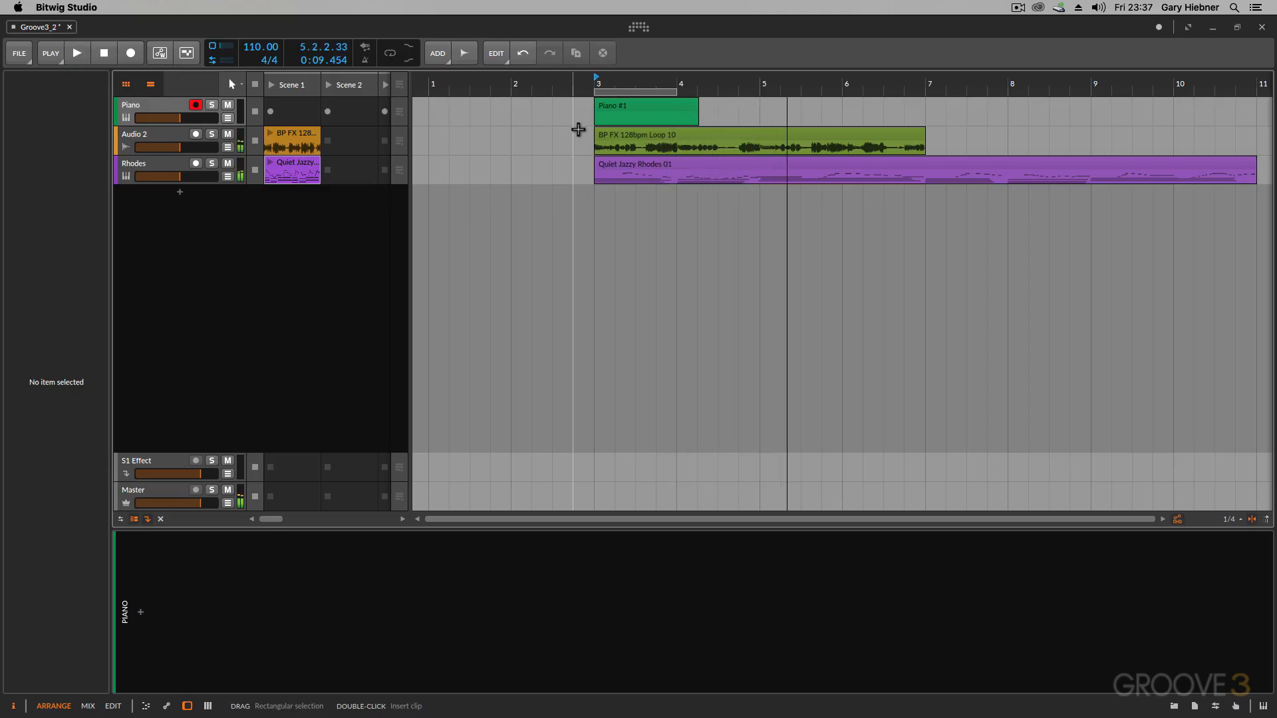
- Set the playback start to bar 4 and play the arrangement briefly from there before stopping
click(679, 82)
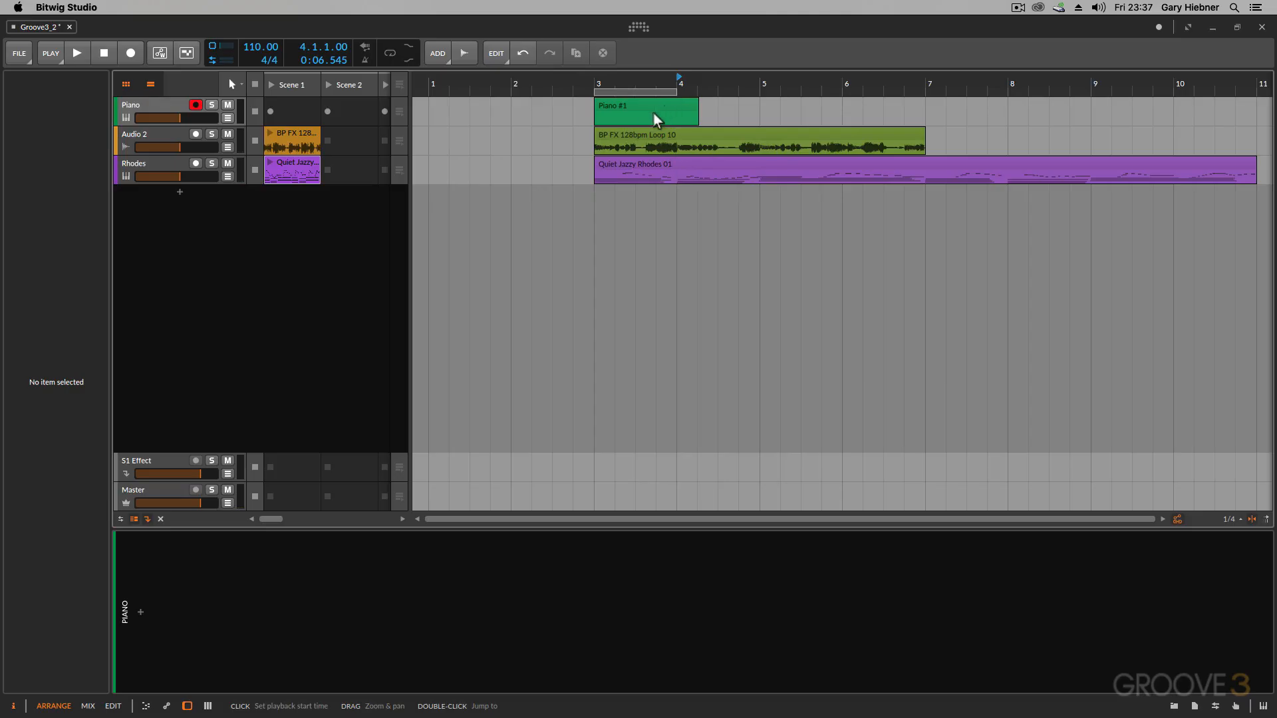
key(space)
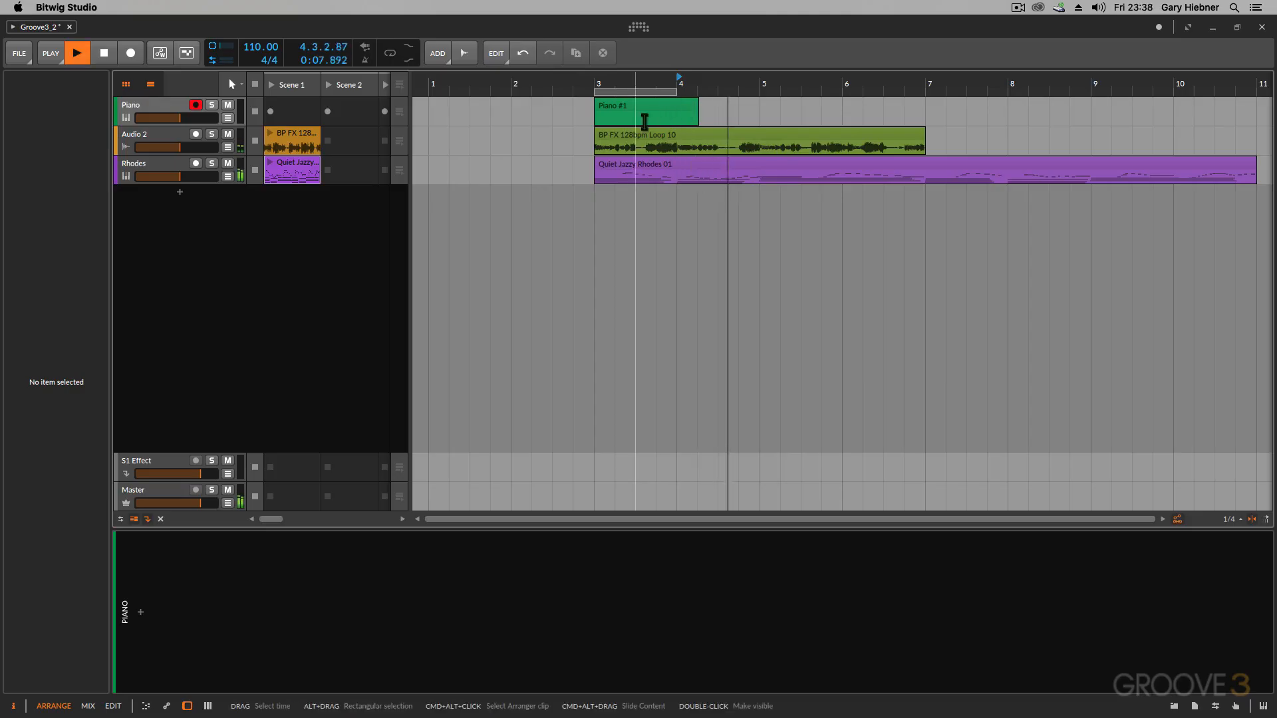
key(space)
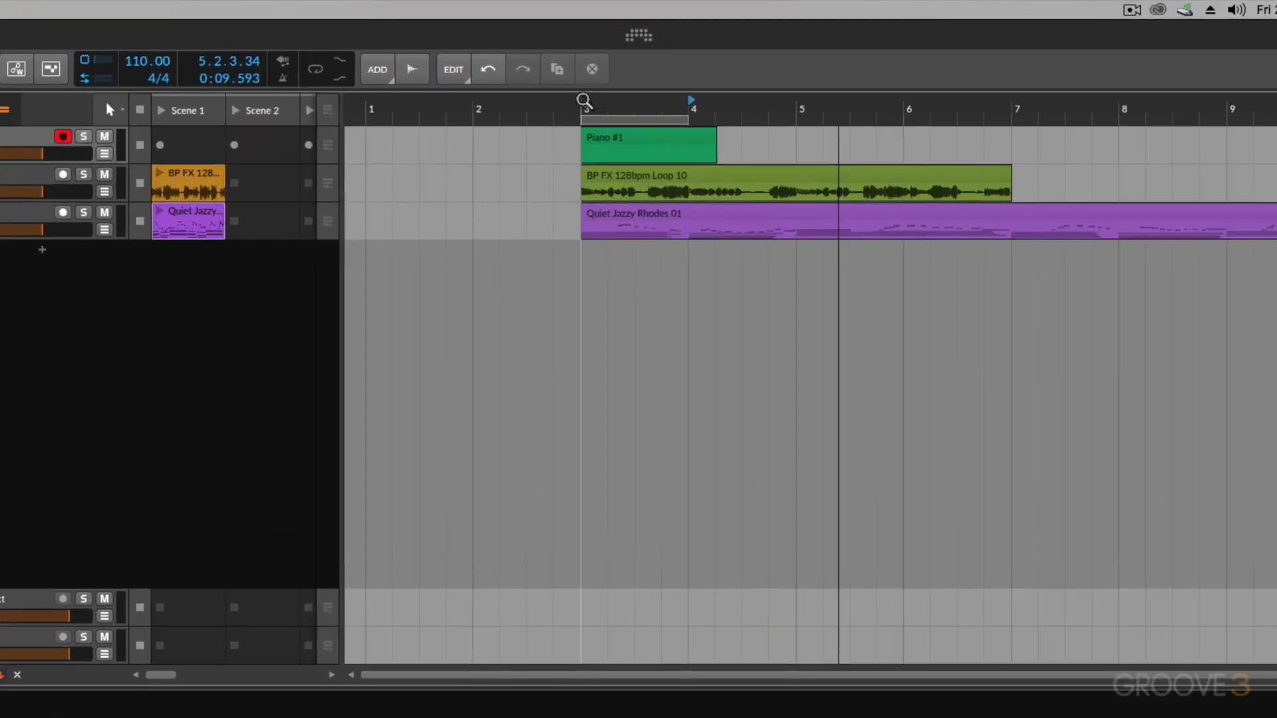
- Return the playback start to bar 3 and extend the end of the loop region to bar 7
click(583, 105)
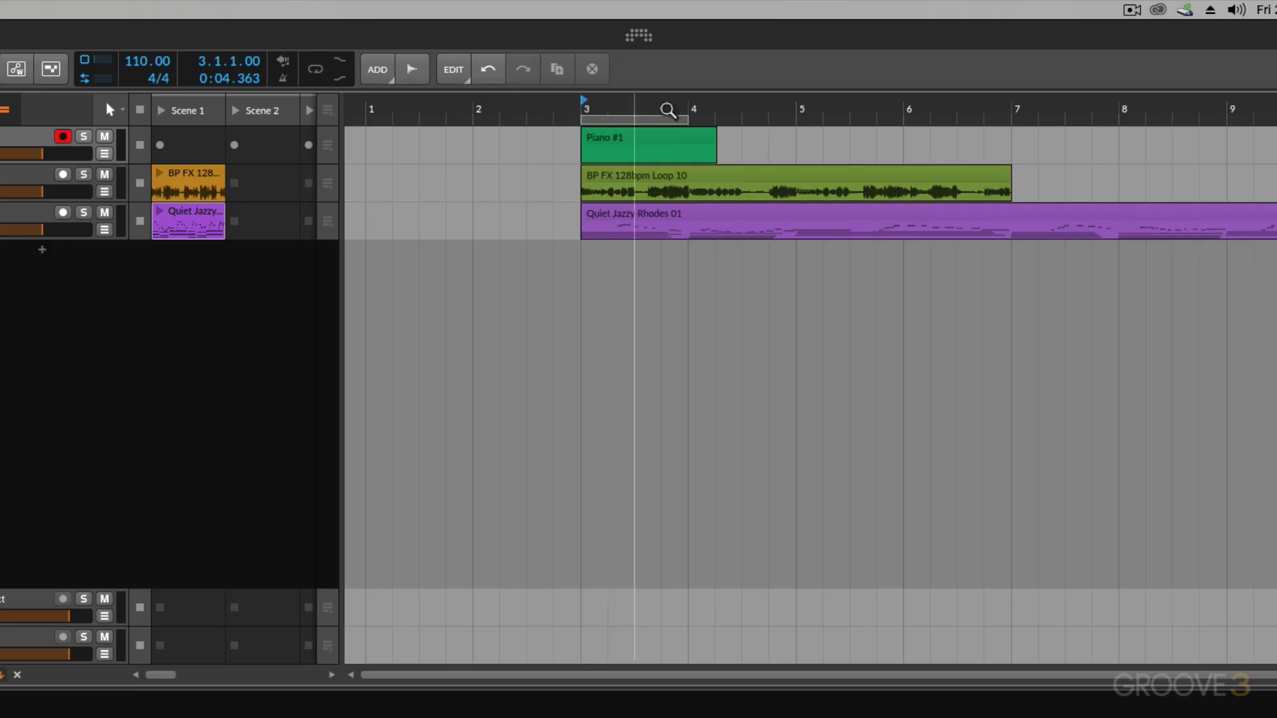
click(705, 116)
drag(706, 116, 1011, 121)
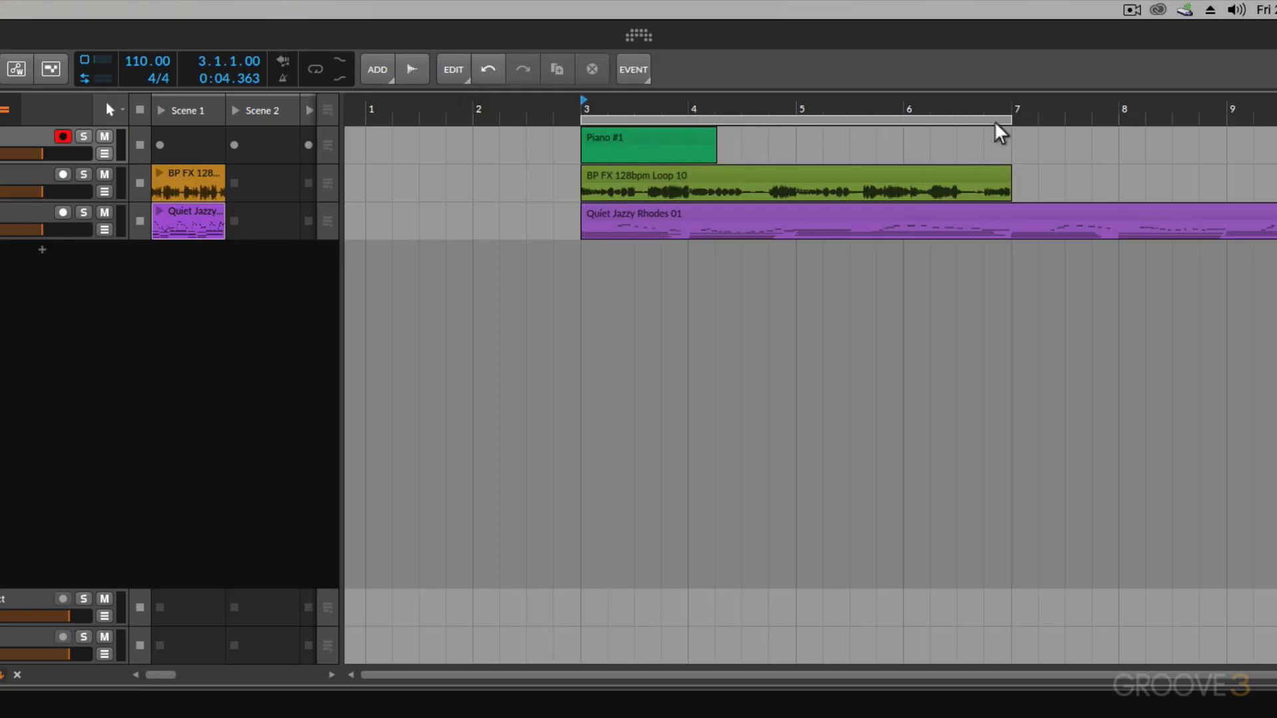
- Enable arranger looping and play the loop region from bar 3
click(316, 72)
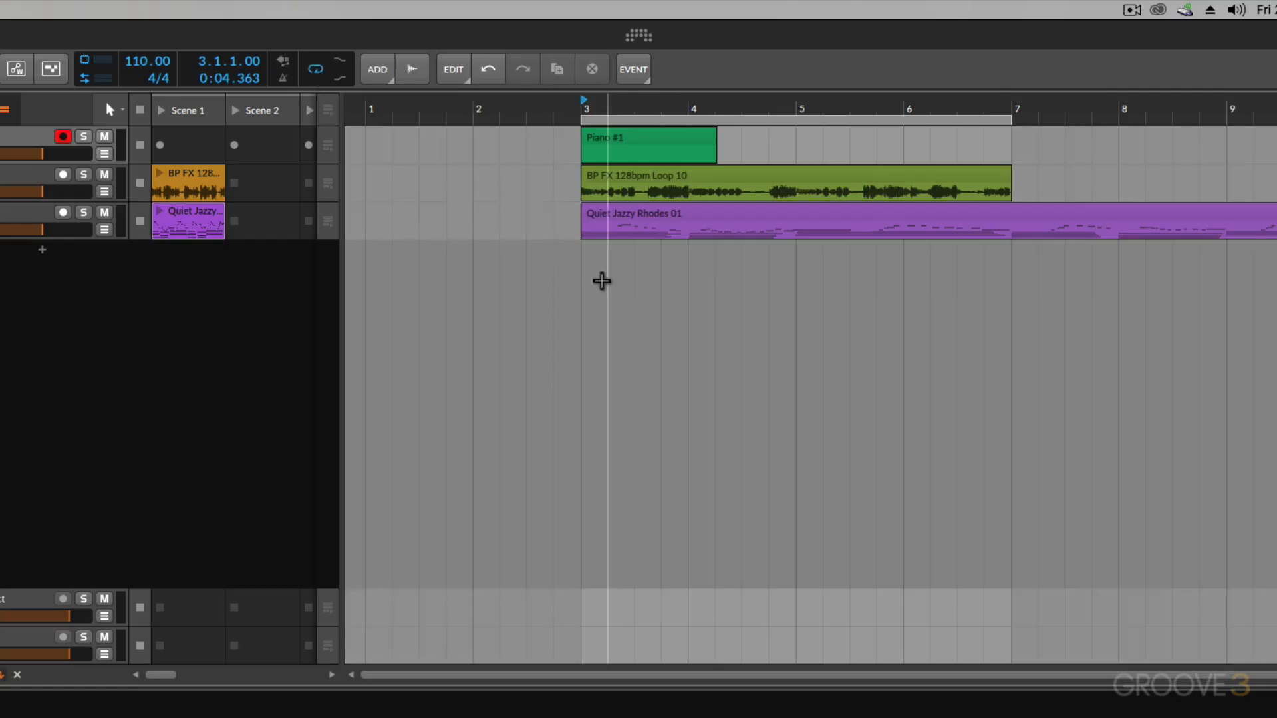
key(space)
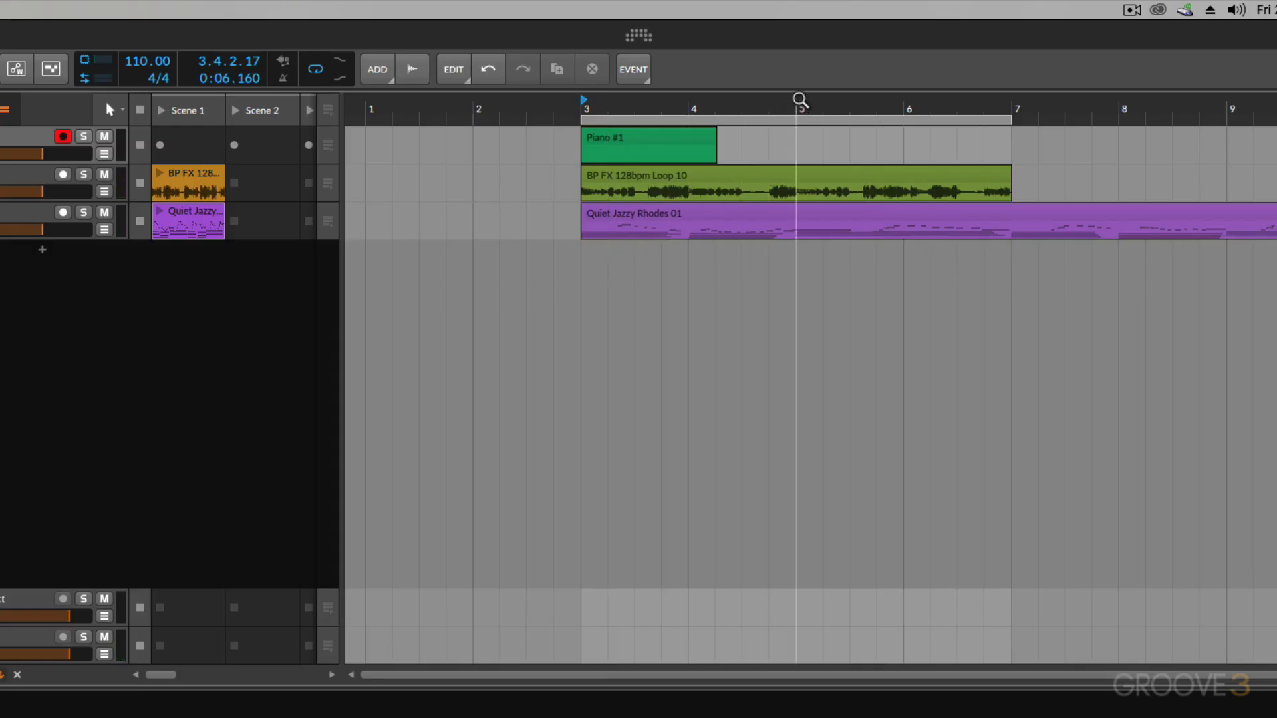
- Set the playback start to bar 5 inside the loop region
click(802, 105)
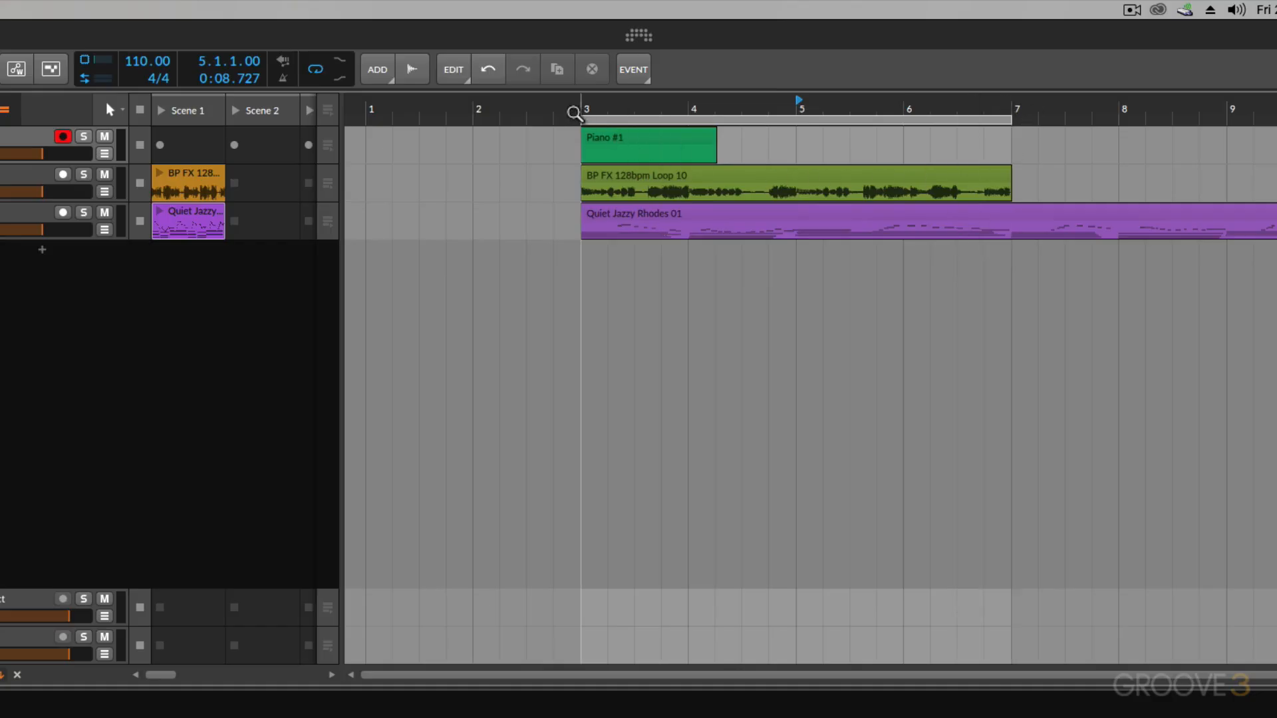
- Play the looped arrangement region from bar 5
key(space)
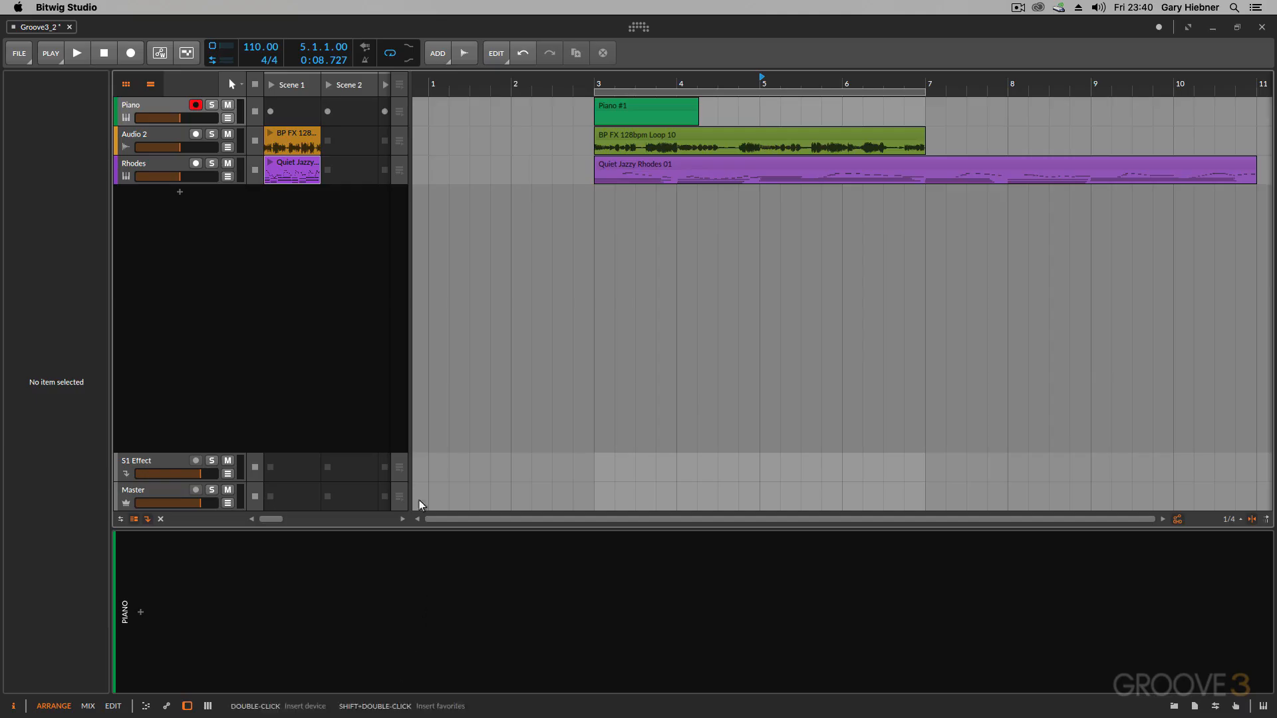
- Select the Piano instrument track to view its inspector settings, and clear the selection
click(168, 108)
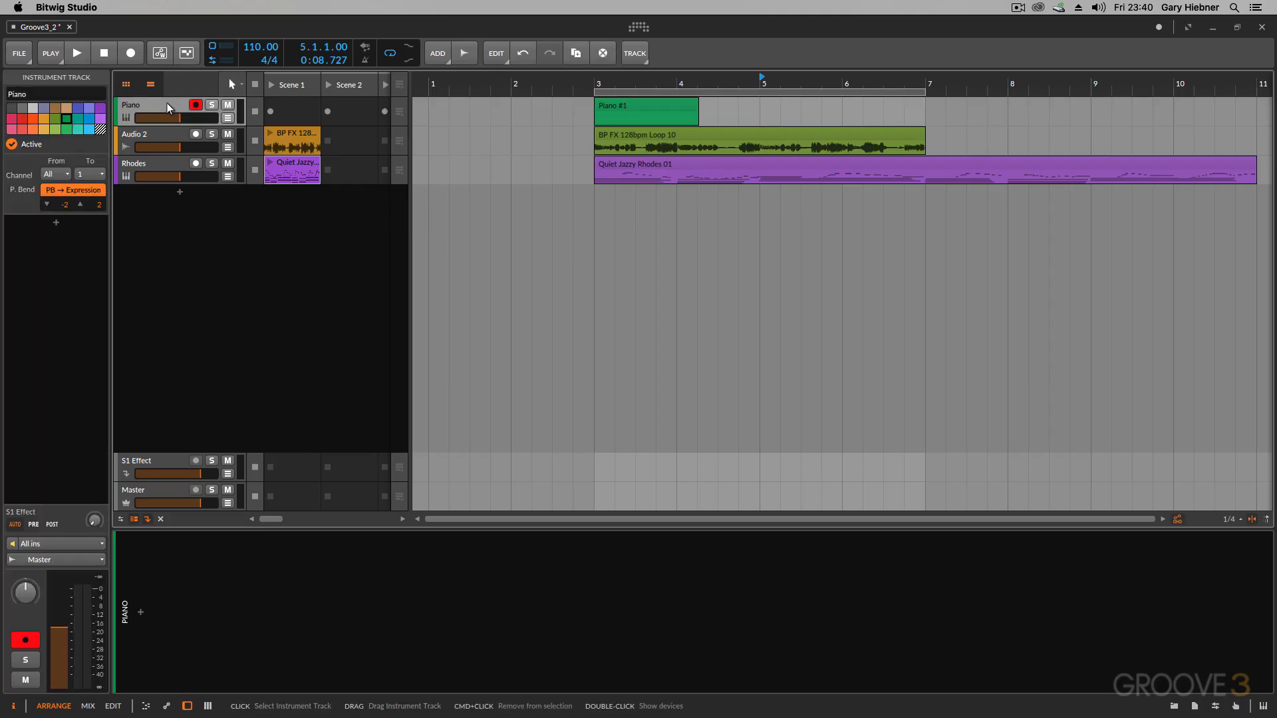
mouse_move(168, 108)
mouse_down()
mouse_move(171, 133)
mouse_move(164, 104)
mouse_up()
super+click(164, 110)
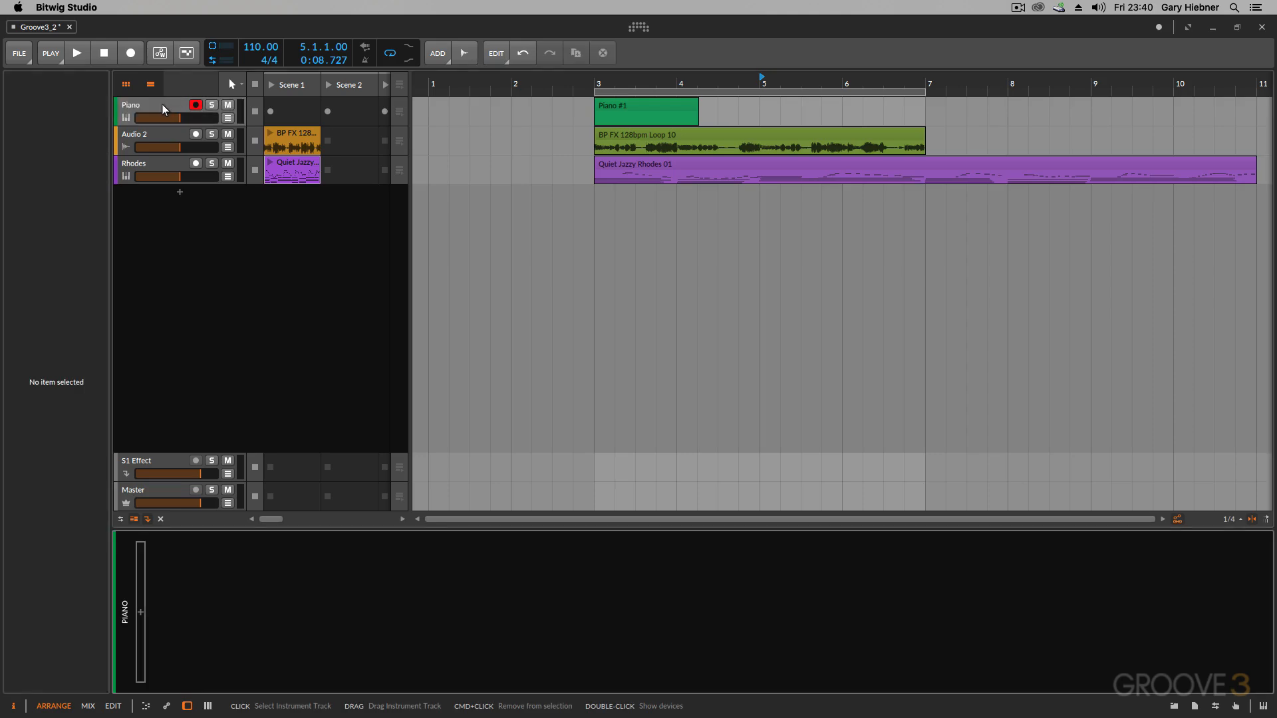
- Inspect the properties of the Piano #1 clip and the BP FX 128bpm Loop 10 clip, and deselect them in the empty arranger area
click(646, 108)
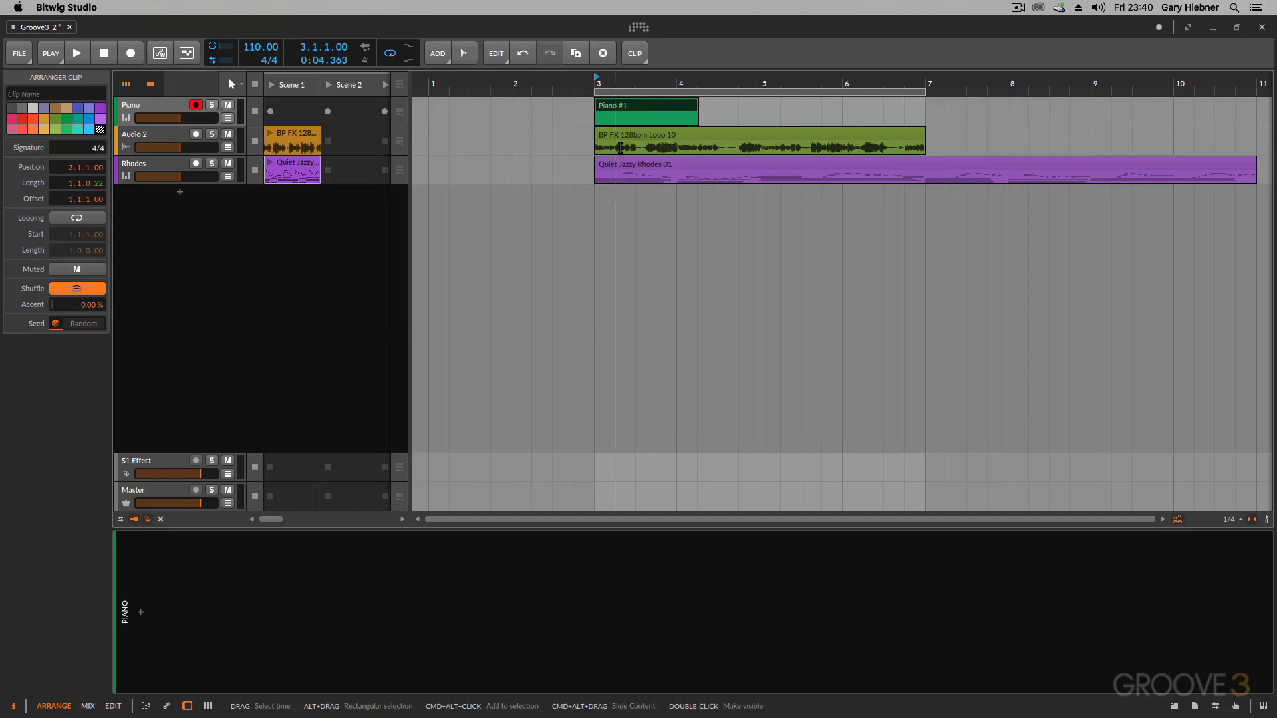
click(748, 139)
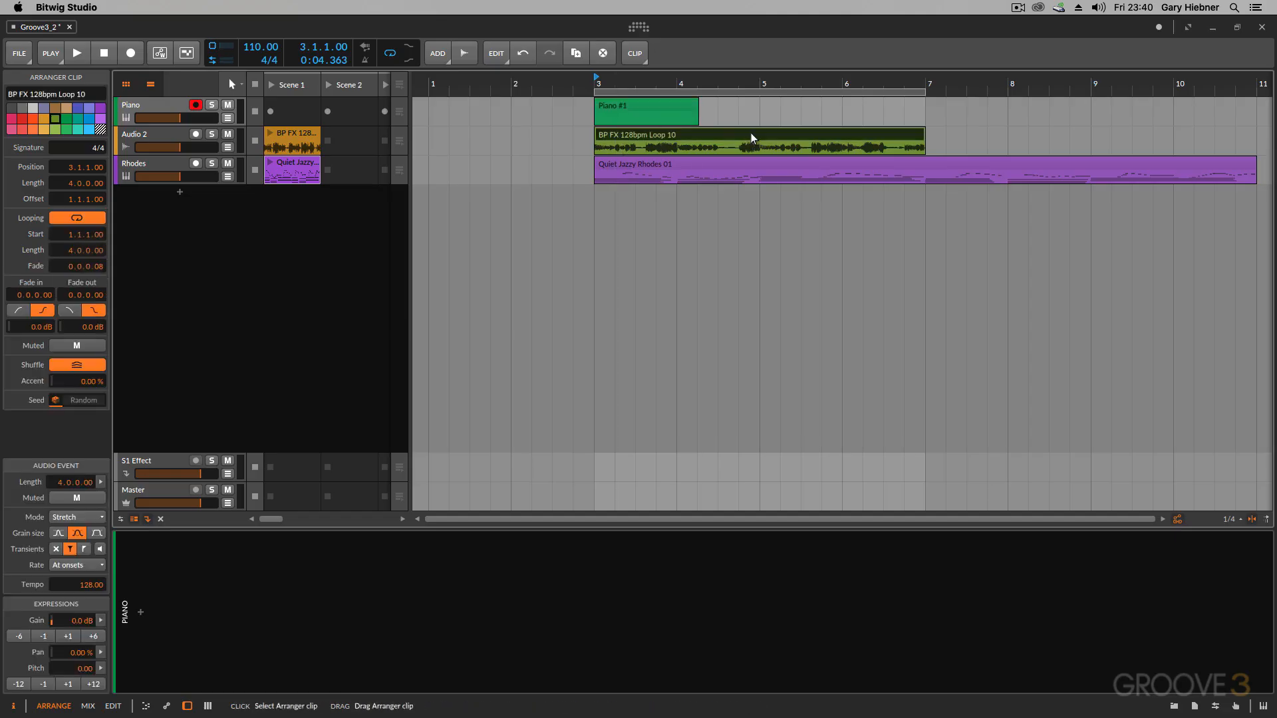
click(658, 219)
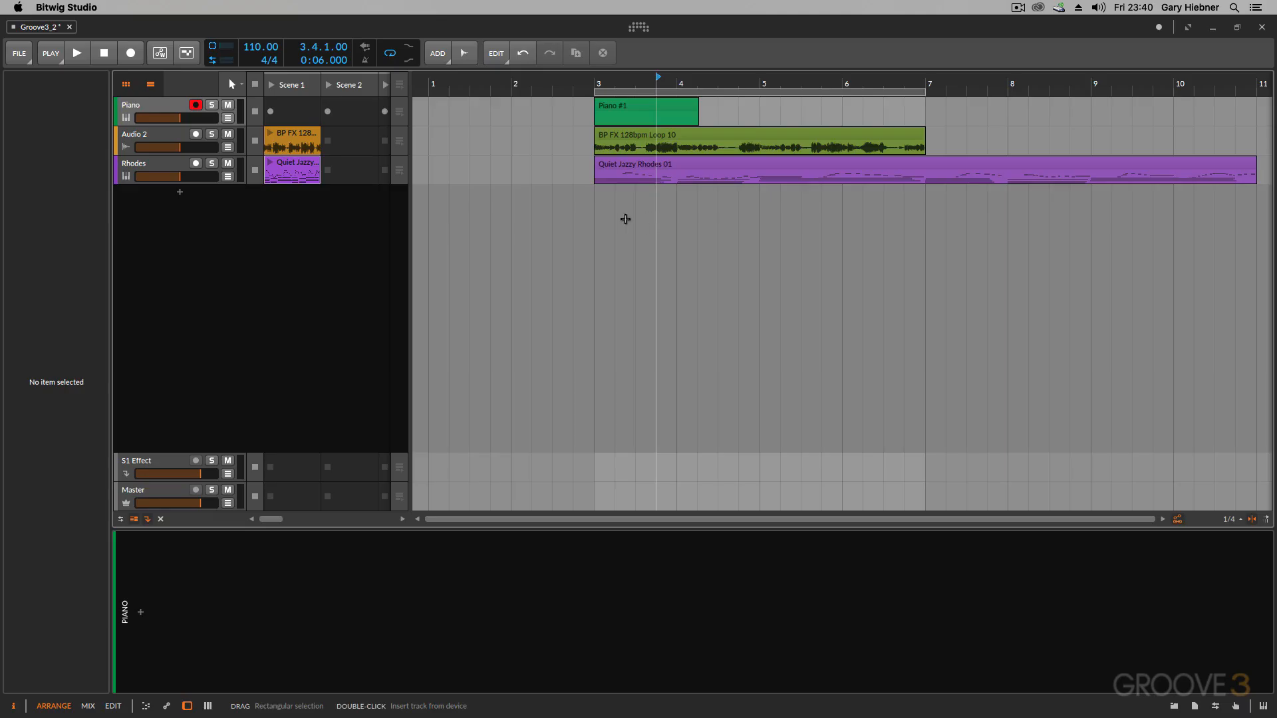